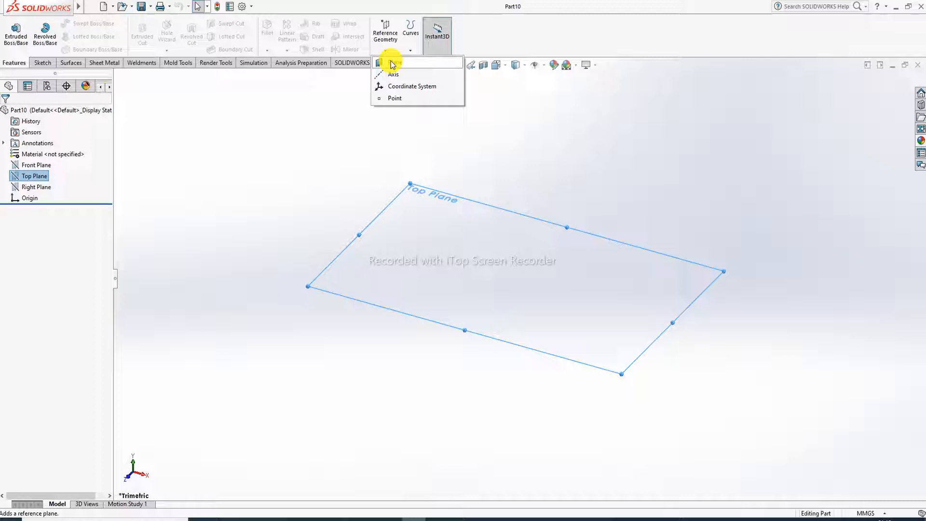
Create four reference planes above the Top Plane, spaced 40 mm apart
left_click(392, 64)
middle_click_drag(310, 227, 220, 239)
left_click(107, 236)
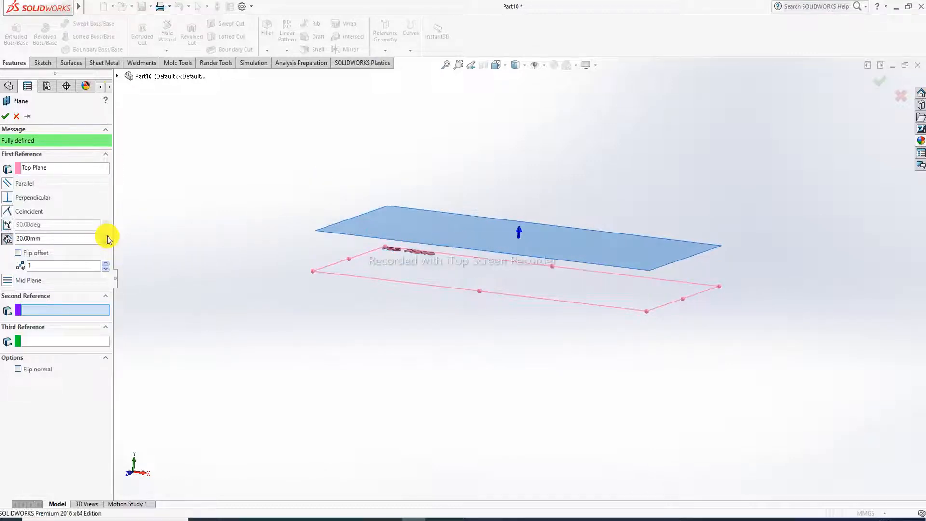
left_click(107, 236)
left_click(107, 236)
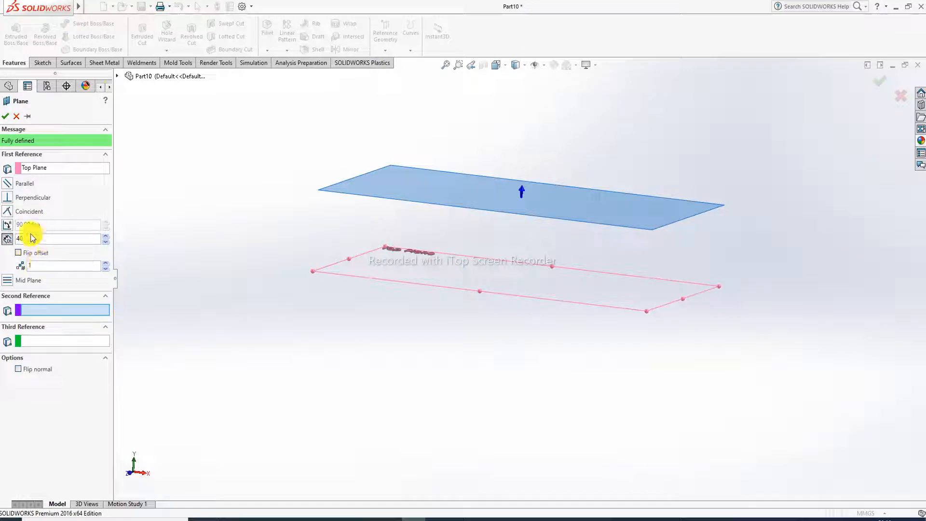
left_click(106, 264)
left_click(106, 263)
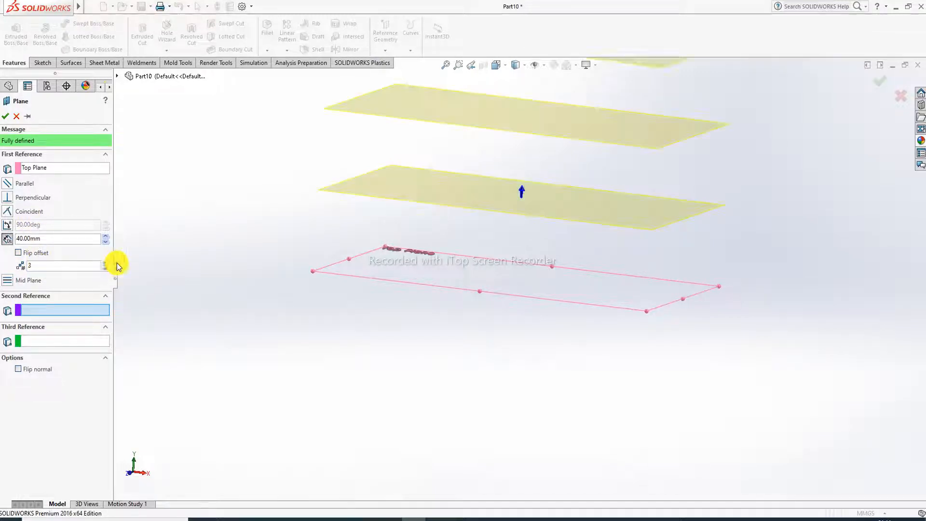
scroll(385, 192, "up", 2)
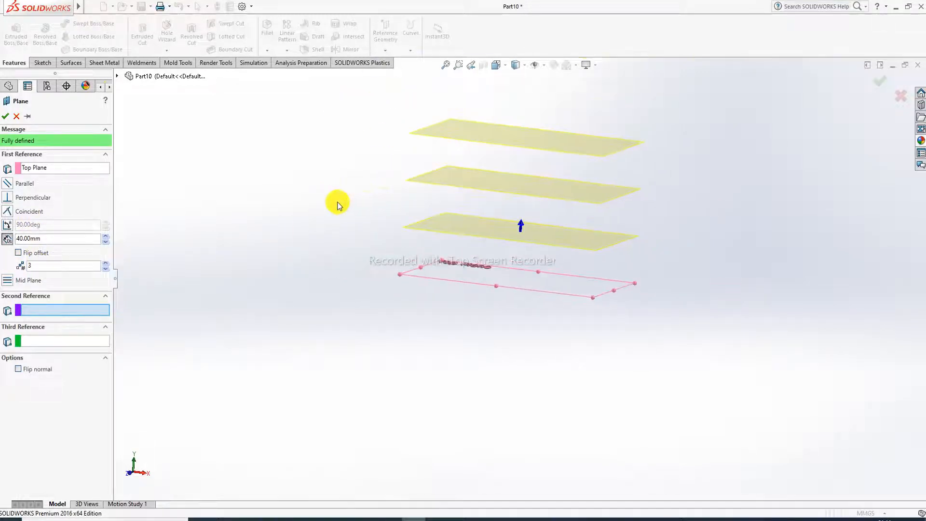
left_click(106, 264)
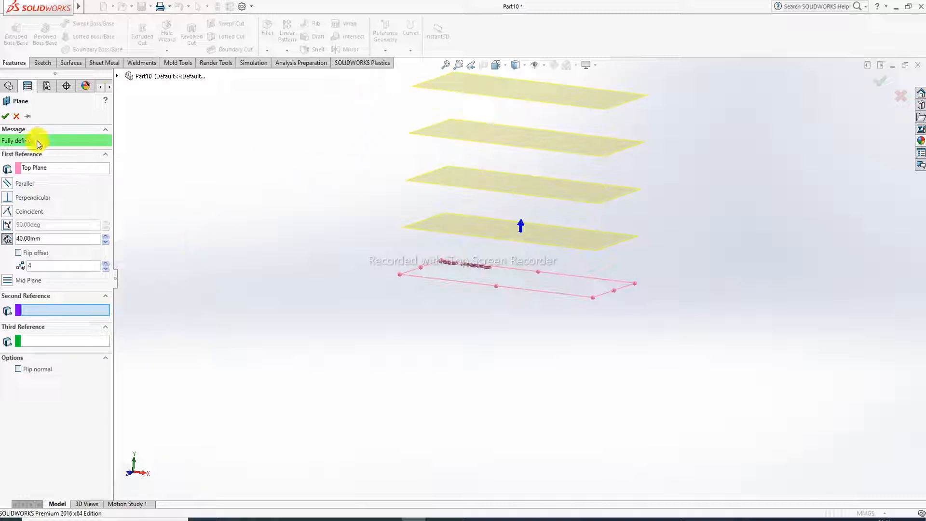
left_click(5, 116)
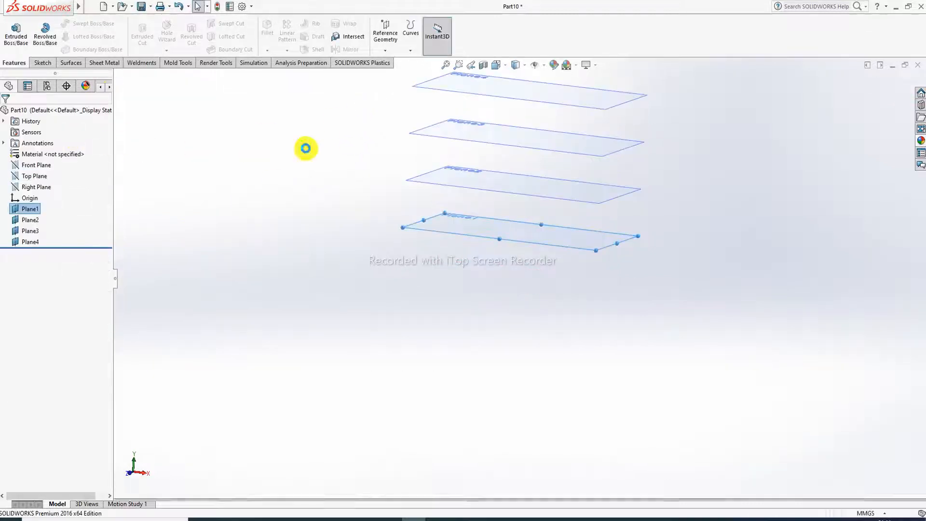
Sketch a centre rectangle about 107 × 78 mm on Plane1, centred on the origin, and exit the sketch
middle_click_drag(521, 103, 529, 186)
scroll(521, 150, "down", 2)
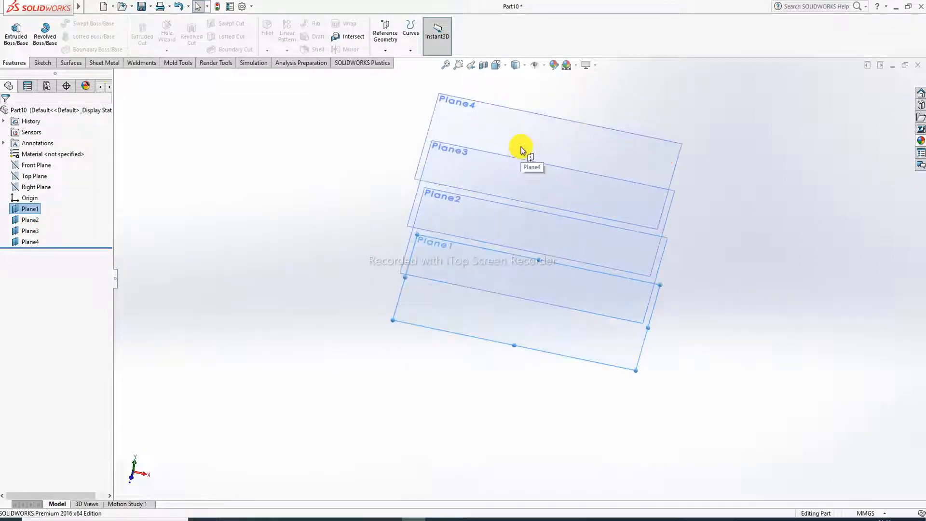
scroll(522, 149, "up", 2)
middle_click_drag(523, 150, 507, 99)
scroll(523, 182, "down", 3)
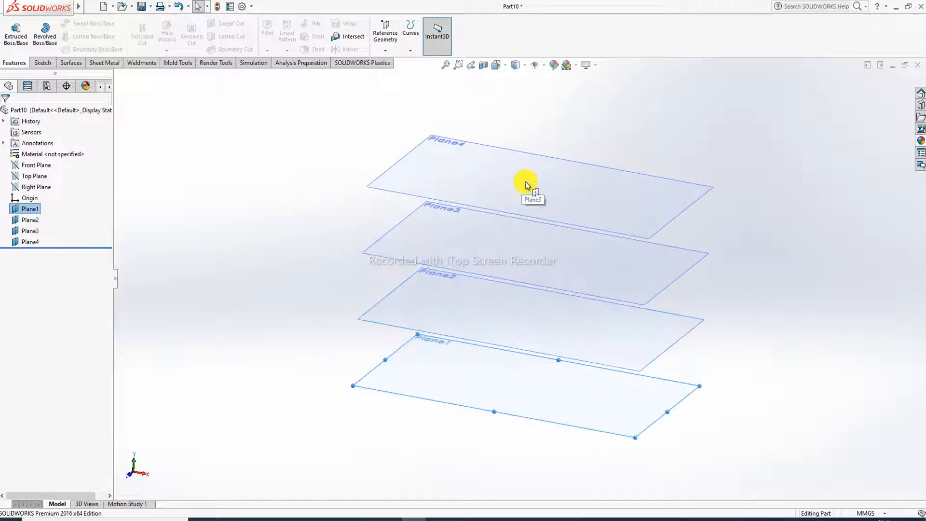
middle_click_drag(527, 185, 548, 194)
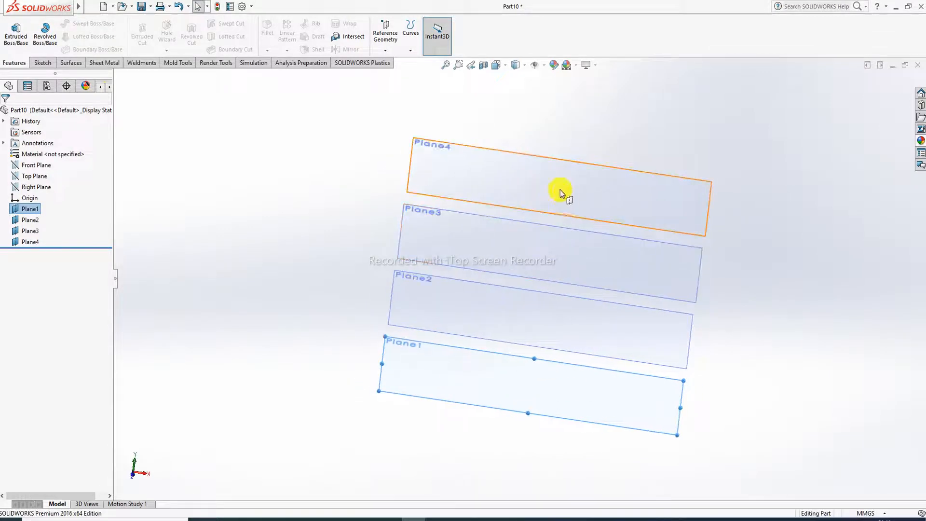
left_click(543, 417)
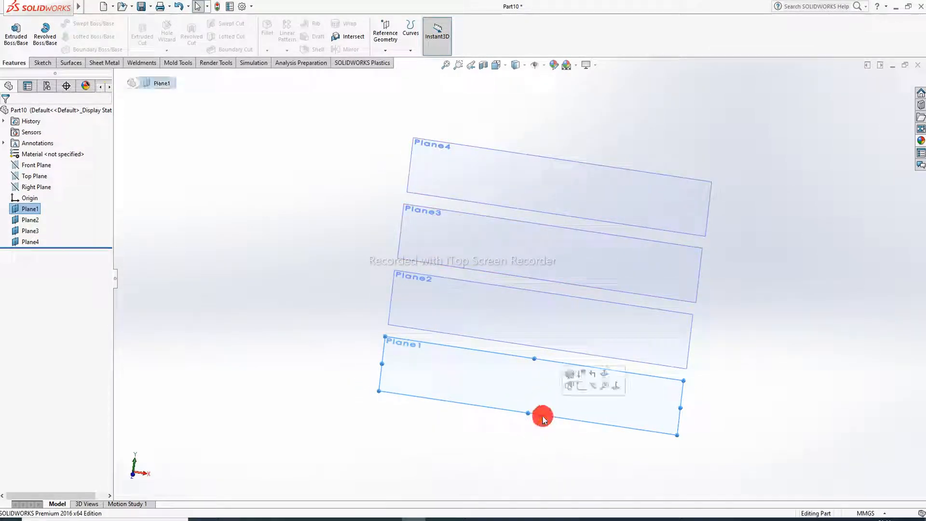
left_click(580, 386)
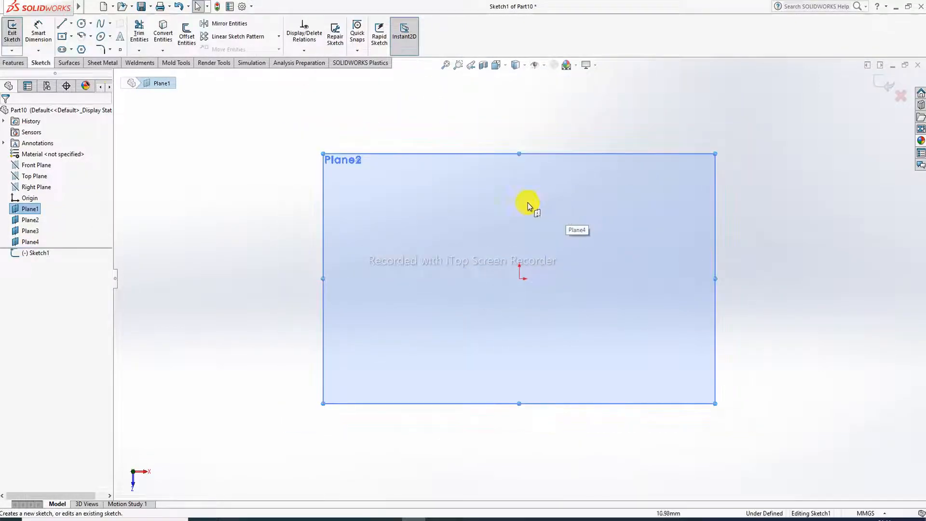
left_click(62, 36)
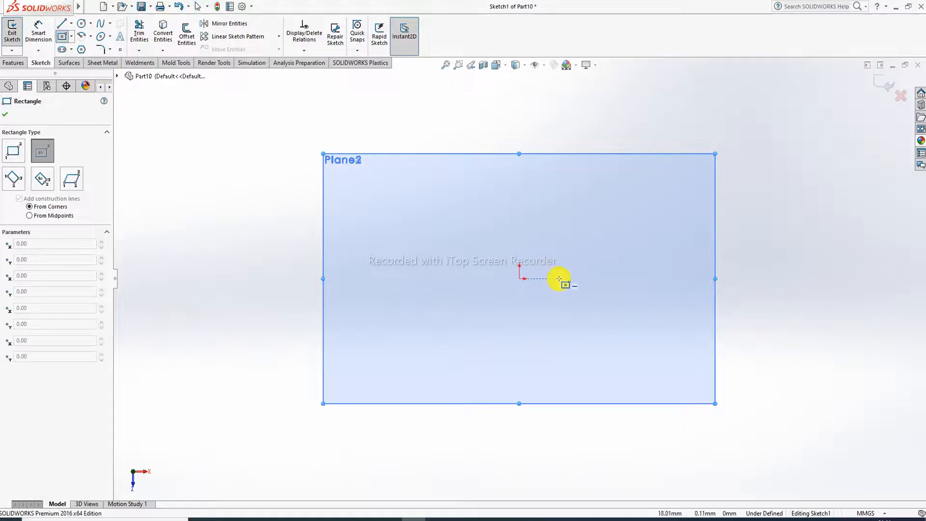
left_click(519, 279)
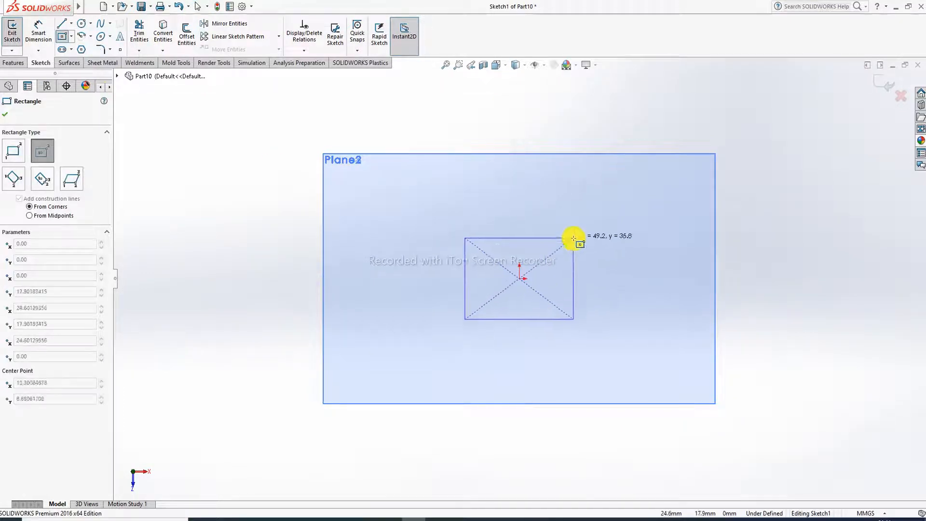
left_click(637, 190)
right_click(661, 180)
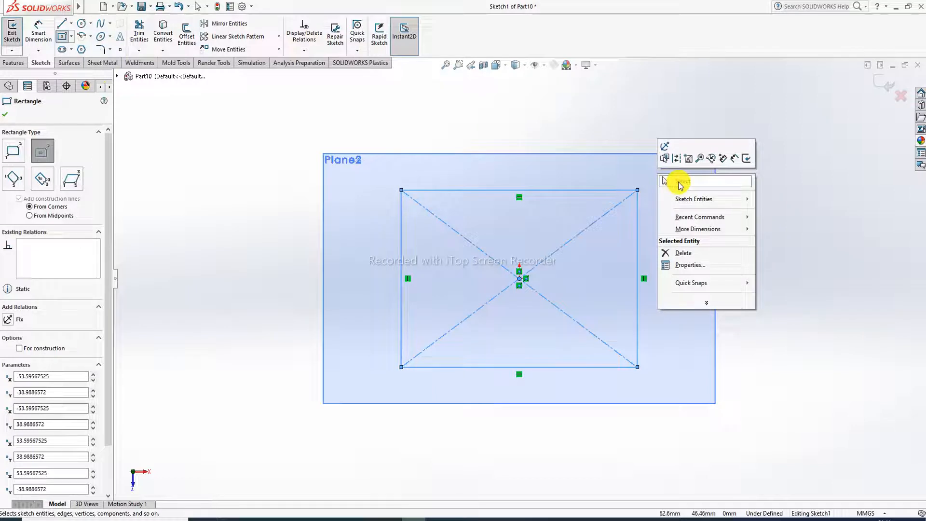
left_click(667, 182)
left_click(886, 86)
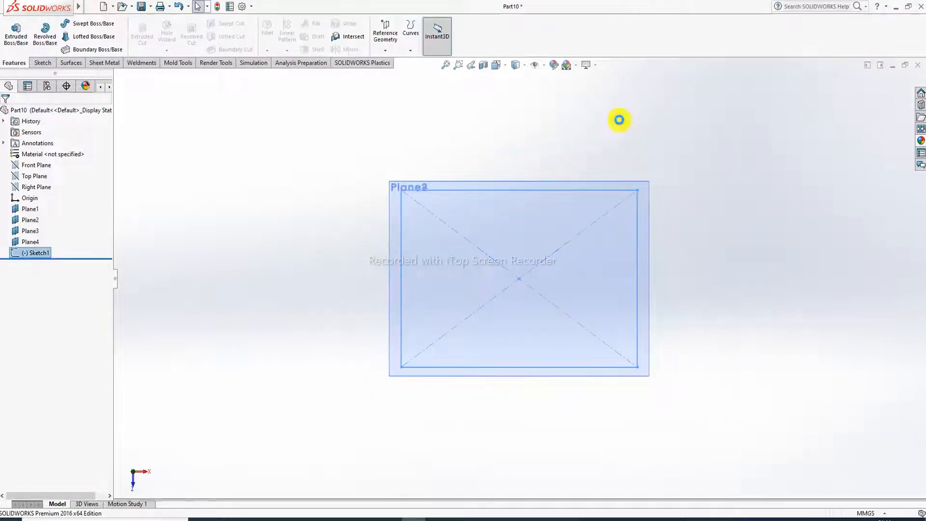
Sketch a circle of about 32.6 mm radius on Plane2, centred on the origin, and exit the sketch
middle_click_drag(549, 268, 549, 224)
scroll(551, 240, "up", 3)
left_click(553, 251)
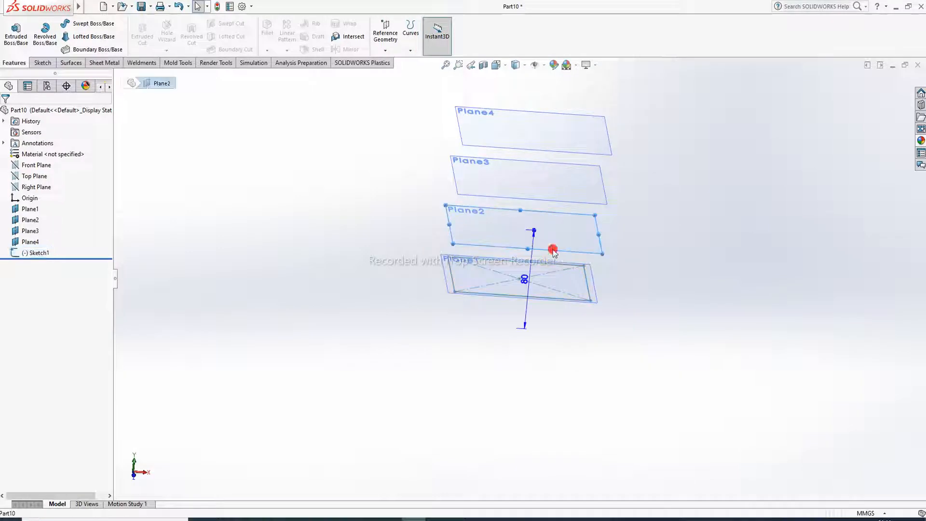
left_click(591, 221)
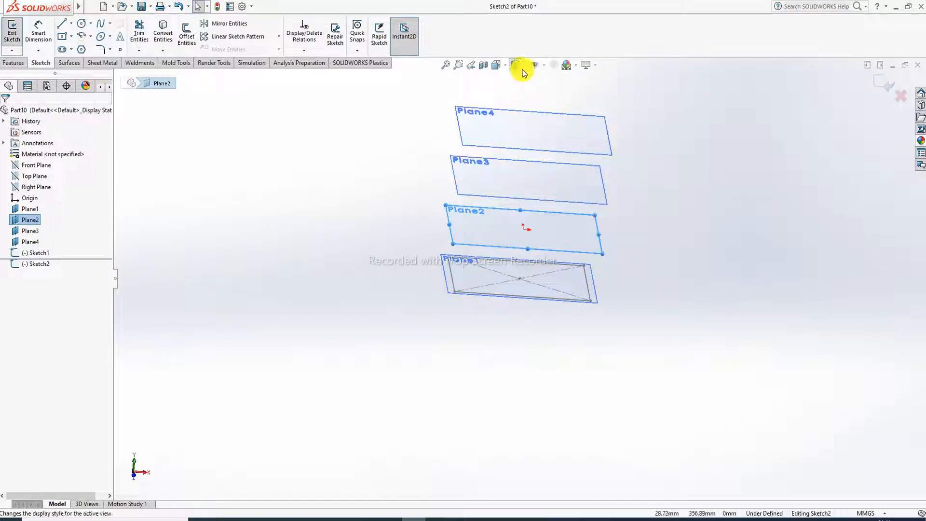
left_click(497, 64)
left_click(551, 123)
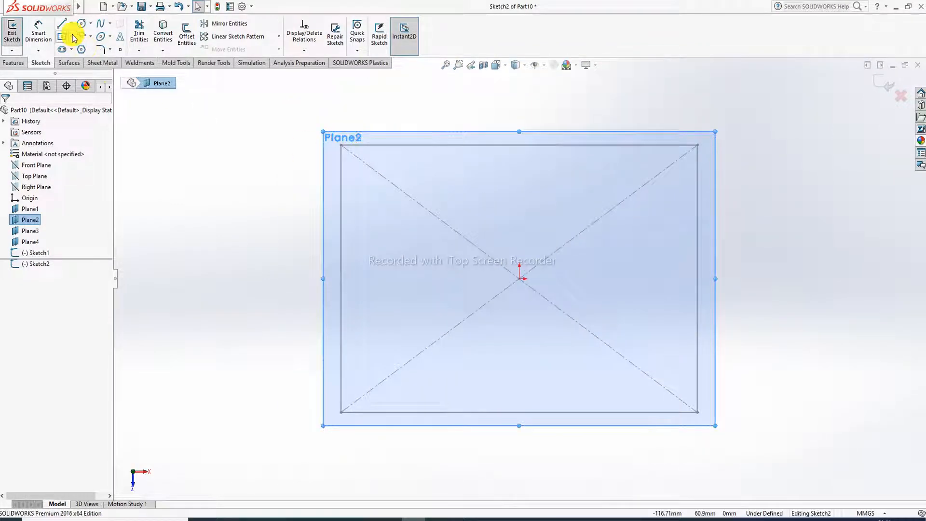
left_click(82, 23)
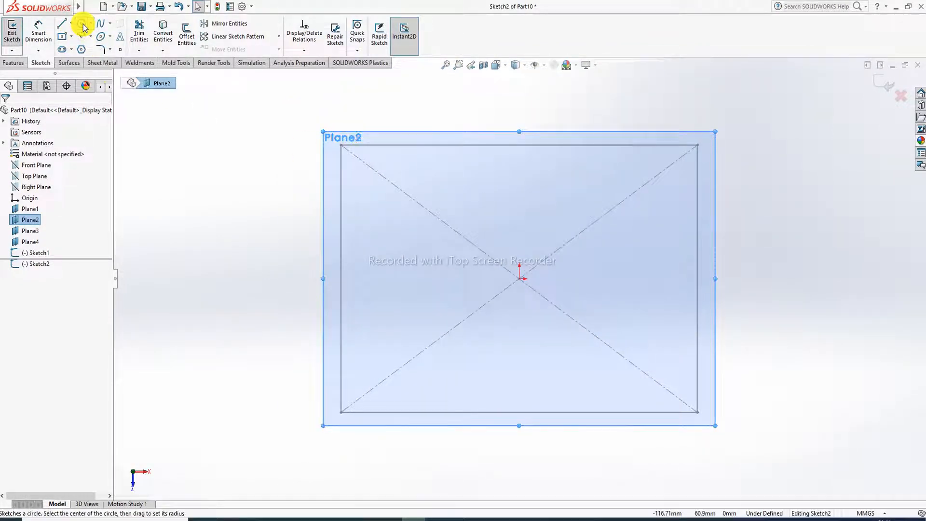
left_click(521, 276)
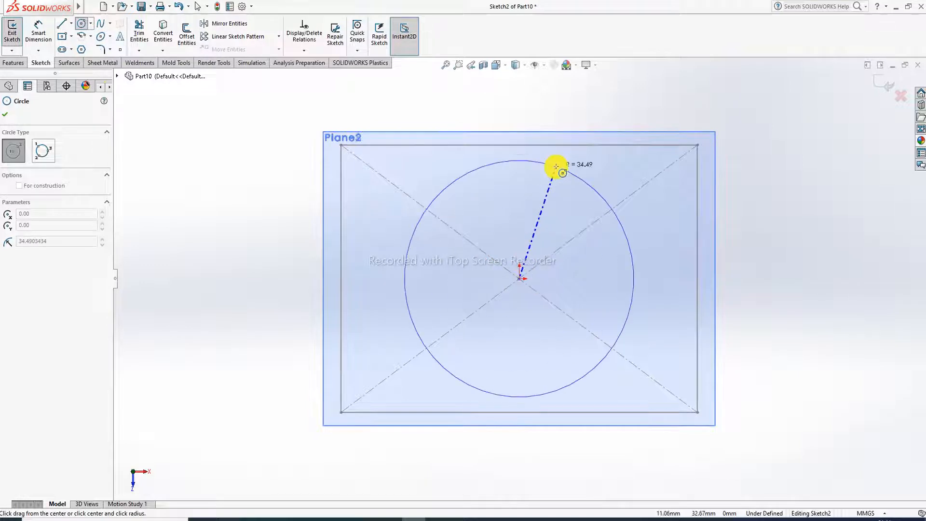
left_click(581, 186)
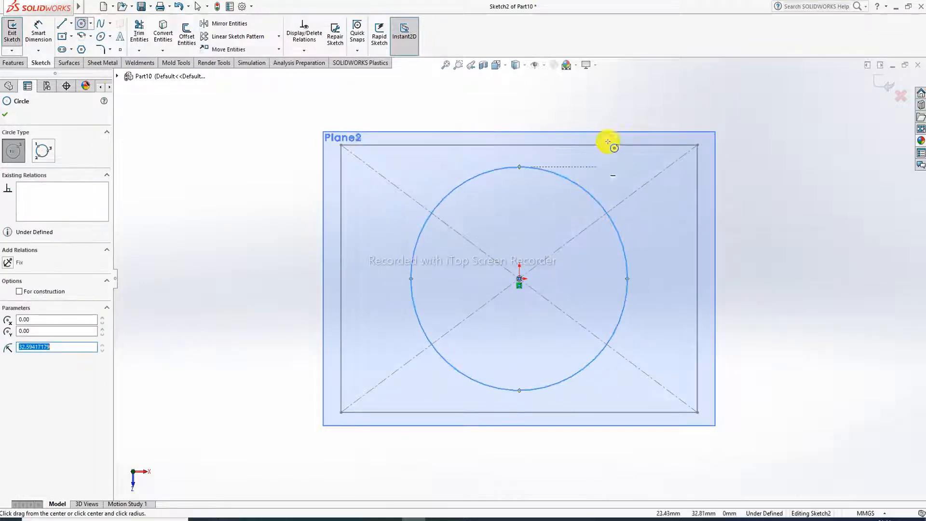
right_click(625, 95)
left_click(658, 108)
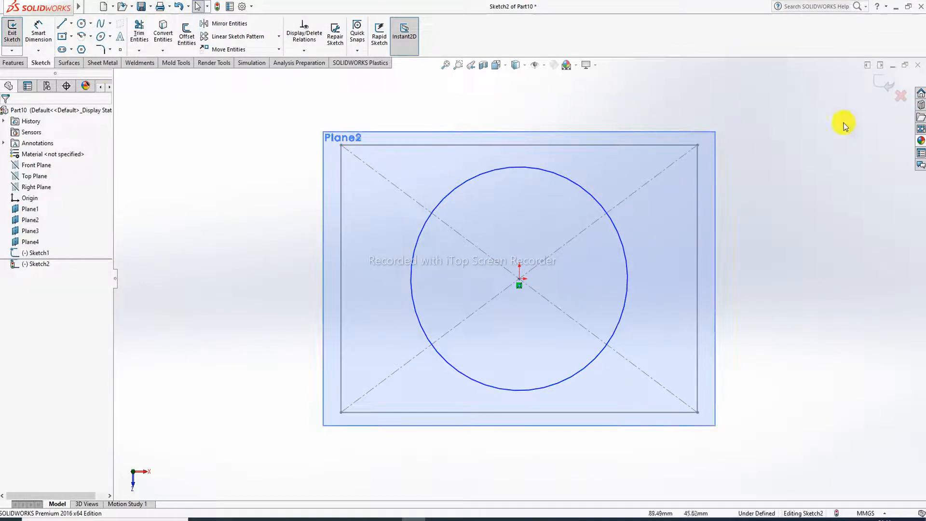
left_click(536, 111)
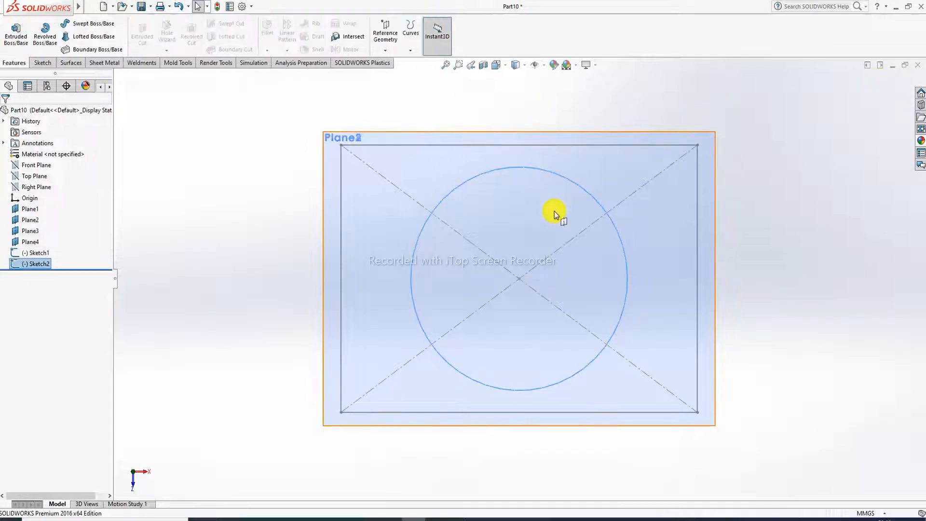
Sketch a centre rectangle about 73 × 70 mm on Plane3, centred on the origin, and exit the sketch
middle_click_drag(555, 211, 548, 85)
scroll(584, 177, "up", 2)
middle_click_drag(584, 178, 572, 143)
left_click(563, 170)
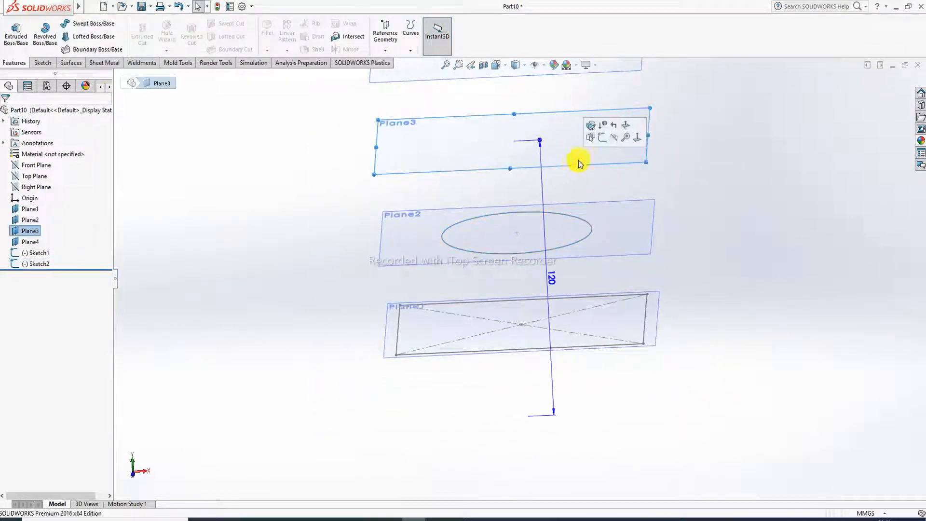
left_click(599, 136)
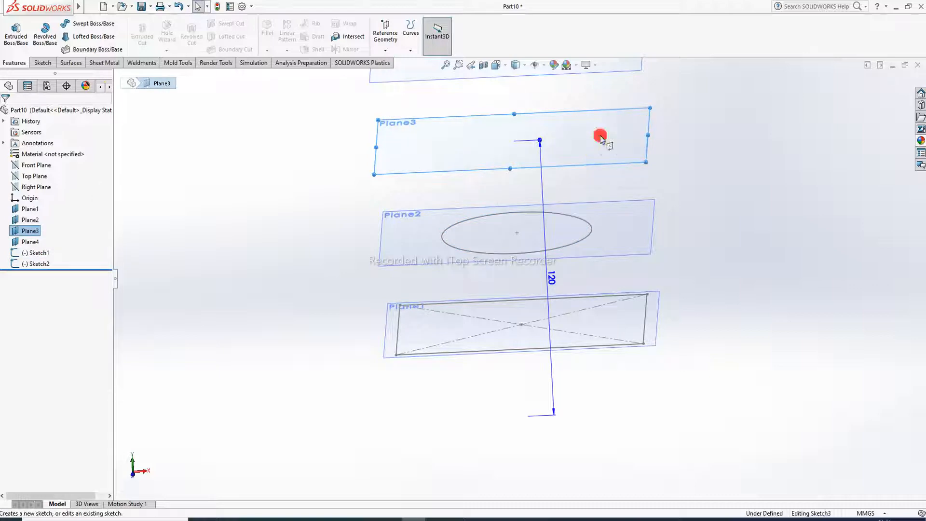
left_click(514, 64)
left_click(552, 123)
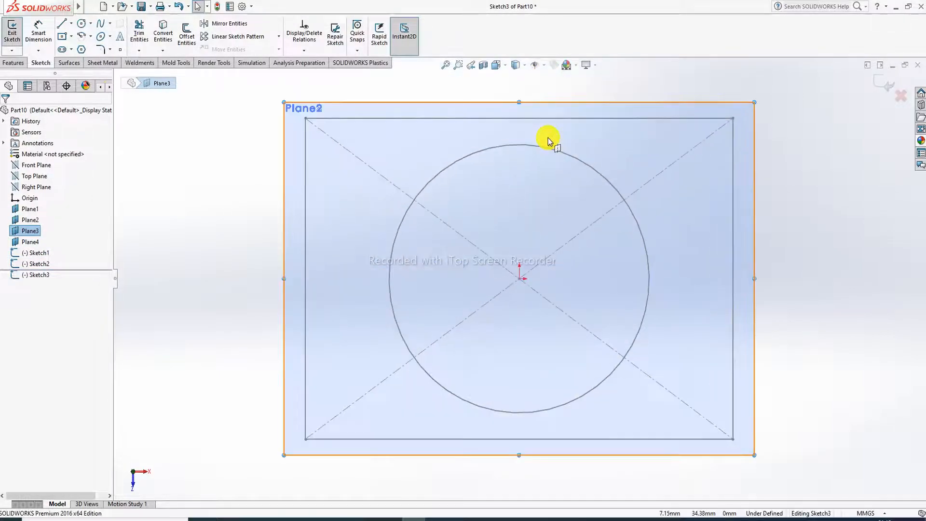
left_click(63, 37)
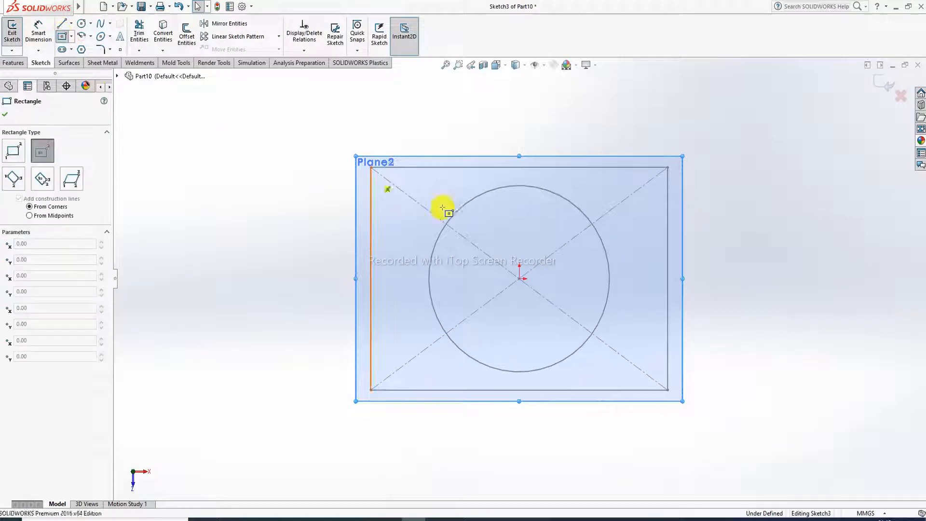
left_click(520, 280)
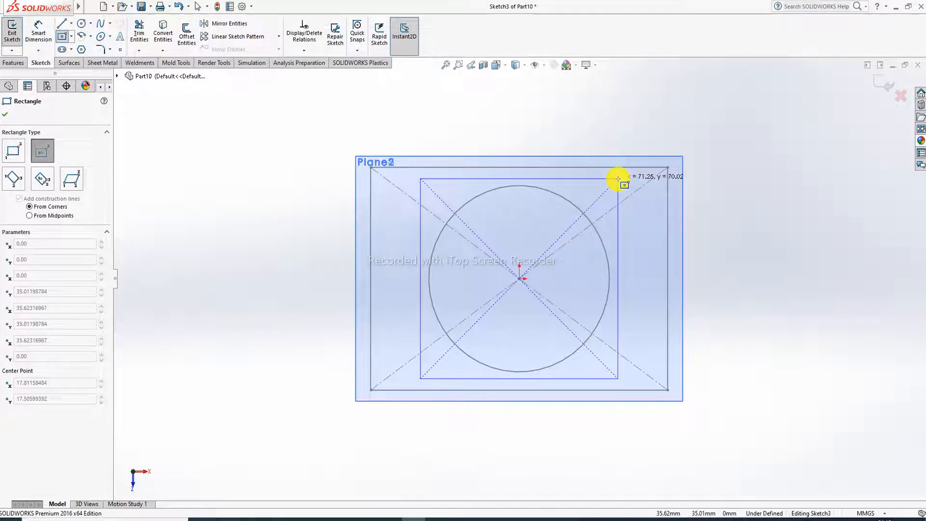
left_click(620, 179)
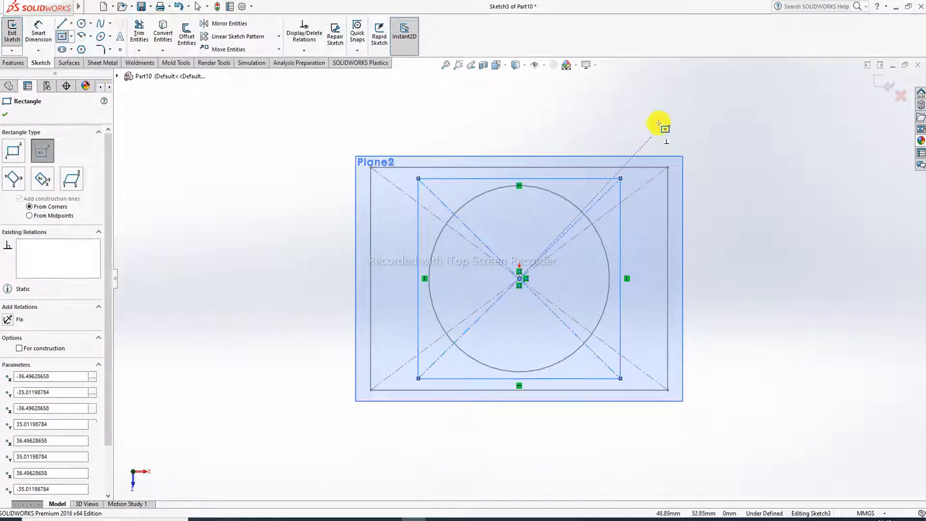
right_click(667, 122)
left_click(684, 124)
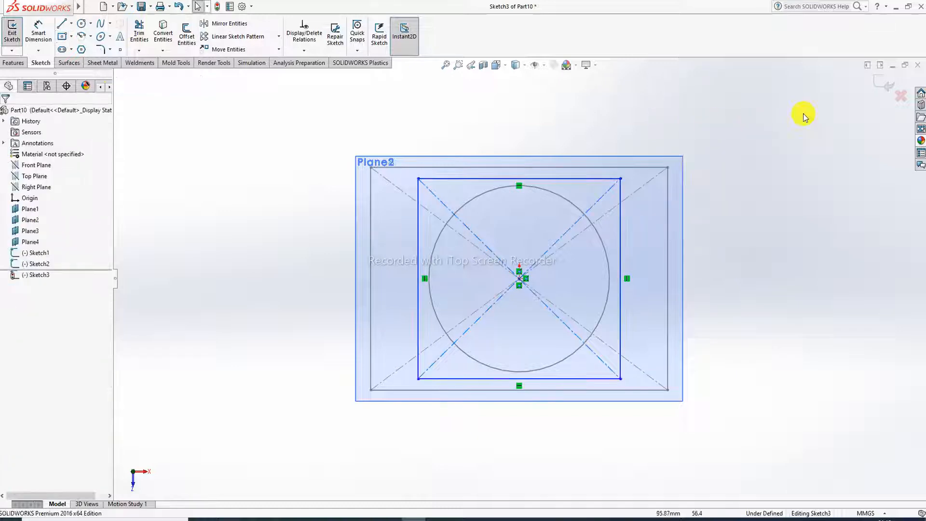
left_click(888, 84)
Sketch a circle of about 39.7 mm radius on Plane4, centred on the origin, and exit the sketch
middle_click_drag(647, 248, 644, 45)
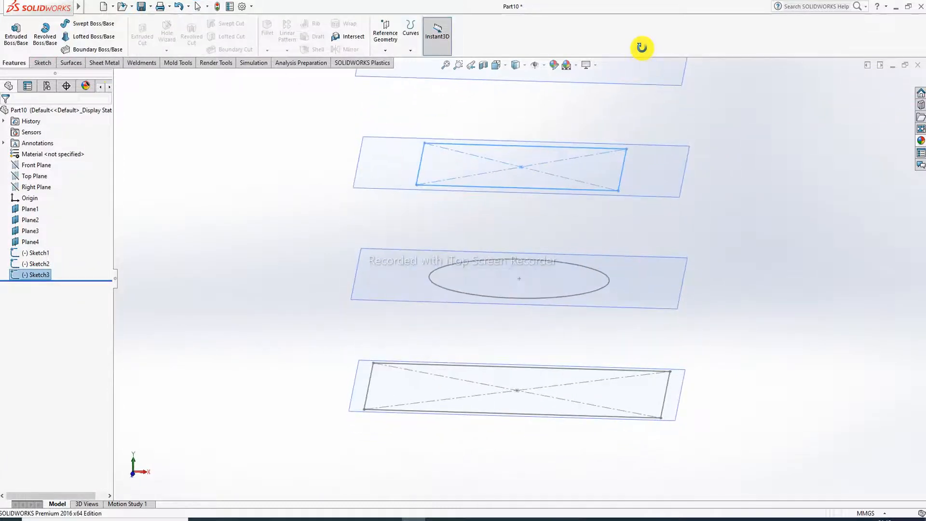
left_click(581, 166)
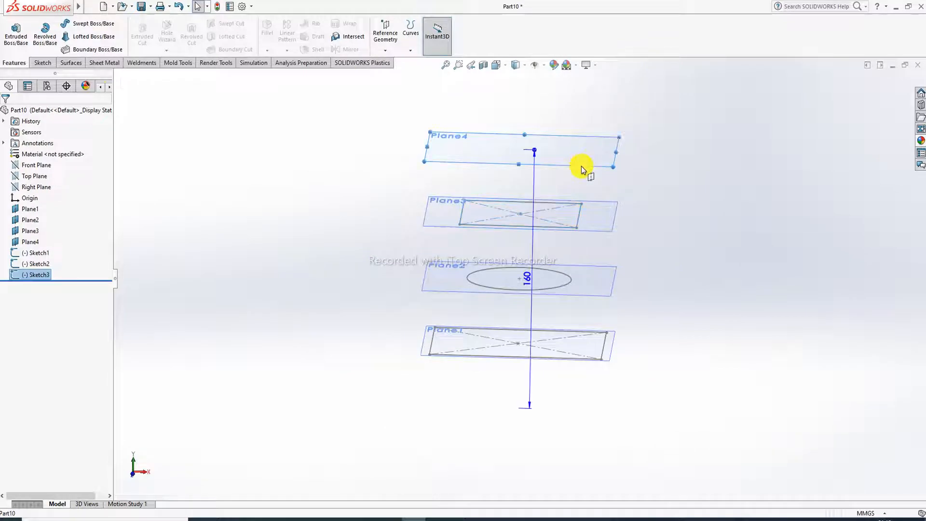
left_click(617, 136)
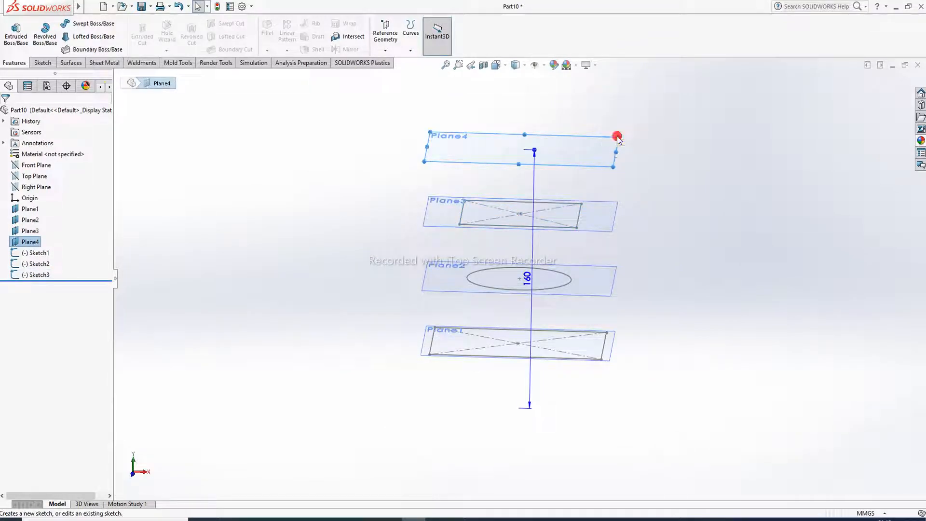
left_click(497, 65)
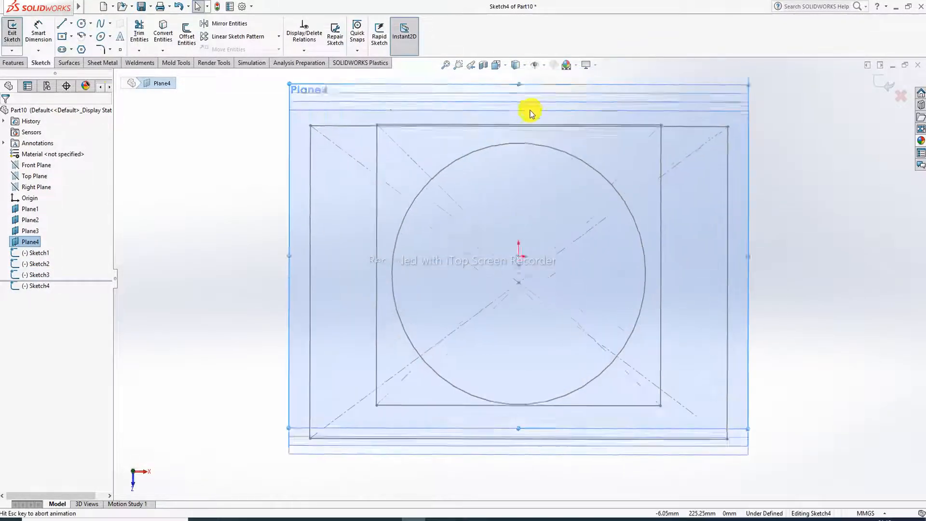
scroll(522, 153, "up", 2)
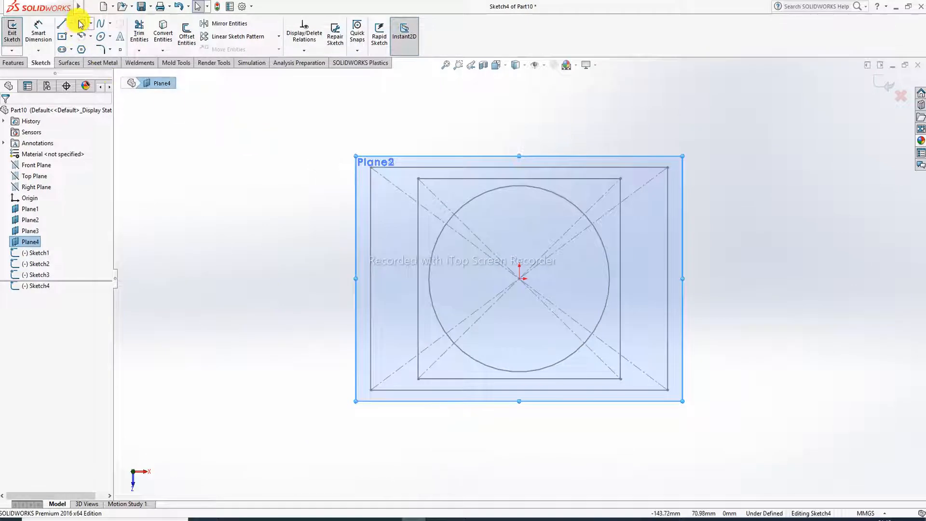
left_click(82, 23)
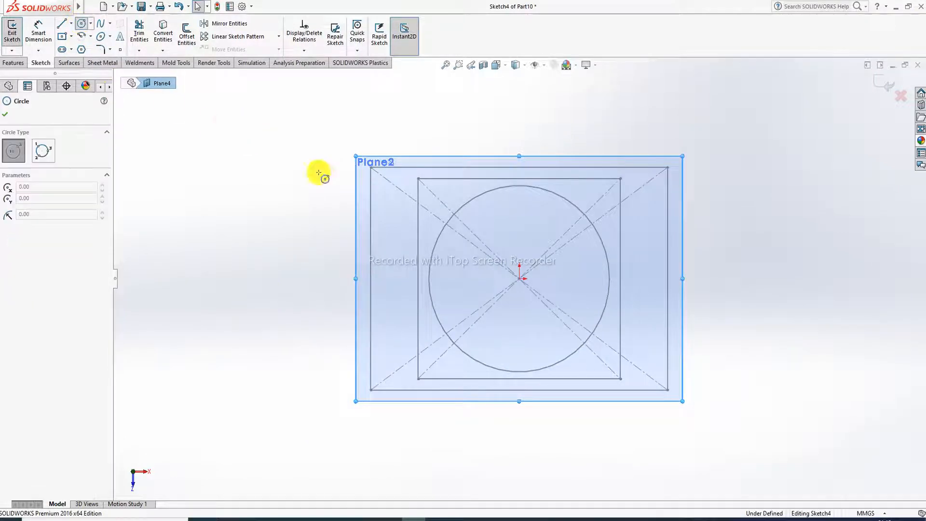
left_click(519, 279)
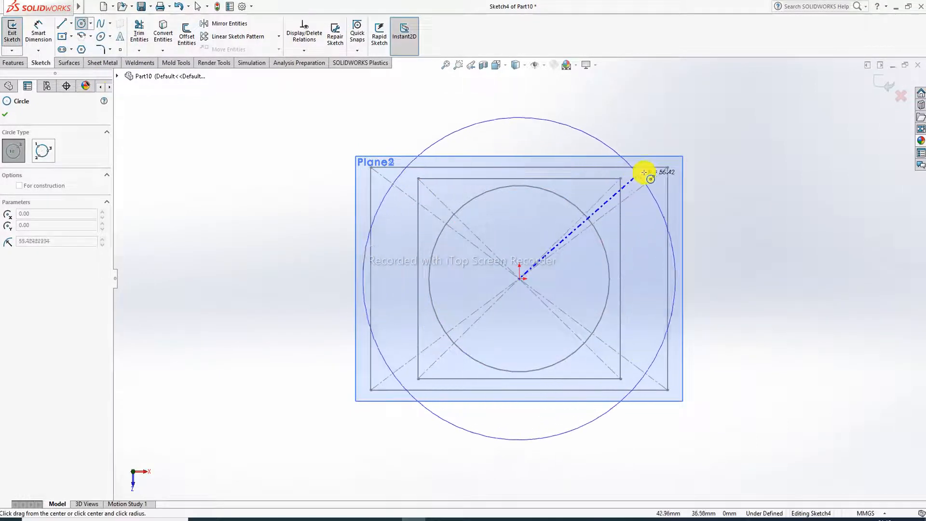
left_click(596, 202)
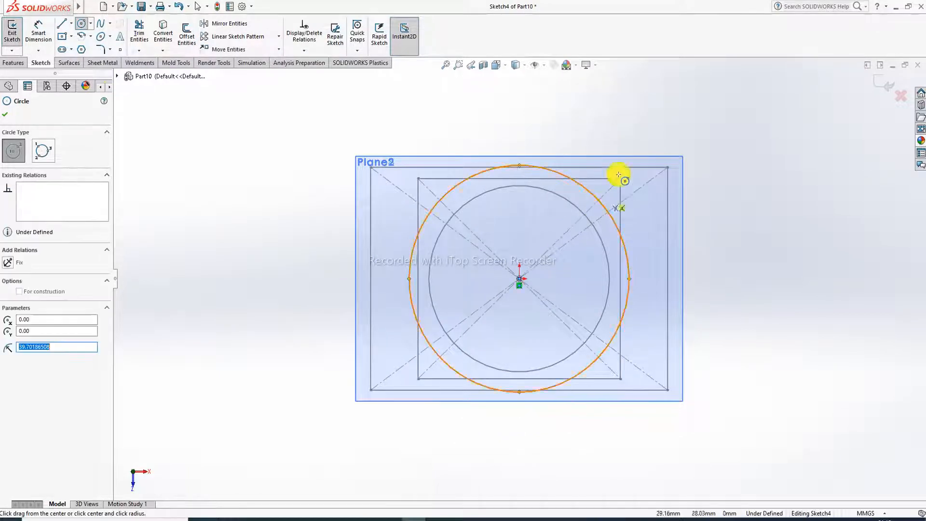
right_click(654, 114)
left_click(723, 122)
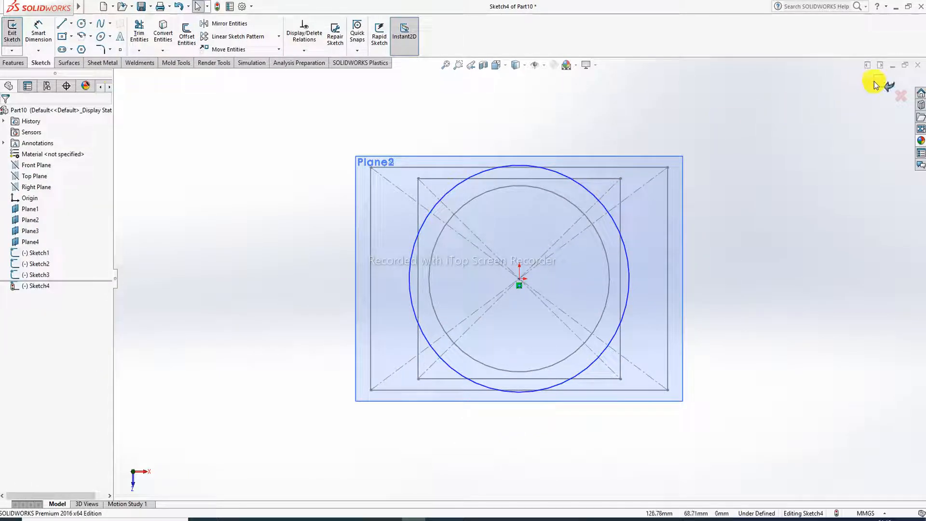
left_click(889, 86)
Examine the four stacked profile sketches and their planes from several angles
mouse_move(630, 207)
middle_mouse_down()
mouse_move(631, 48)
mouse_move(641, 145)
mouse_move(620, 231)
mouse_move(621, 145)
mouse_move(619, 166)
middle_mouse_up()
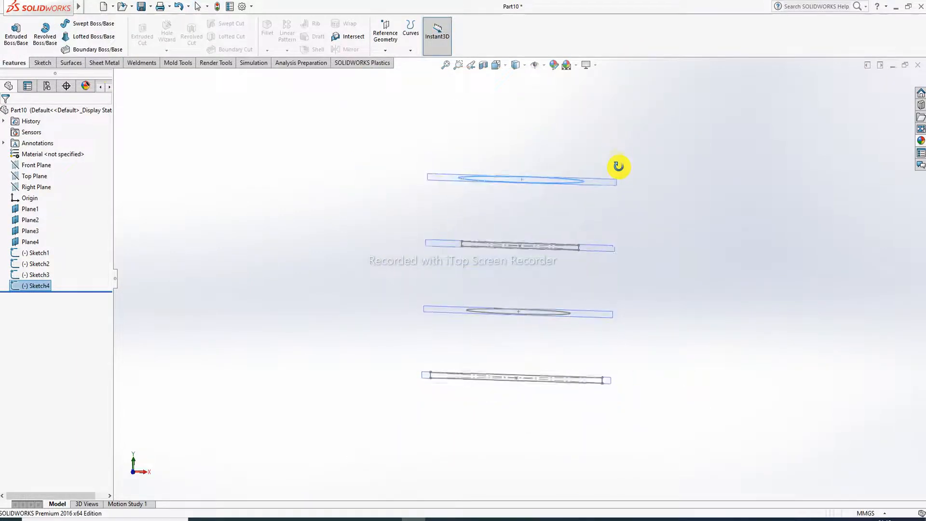
middle_click_drag(588, 208, 592, 227)
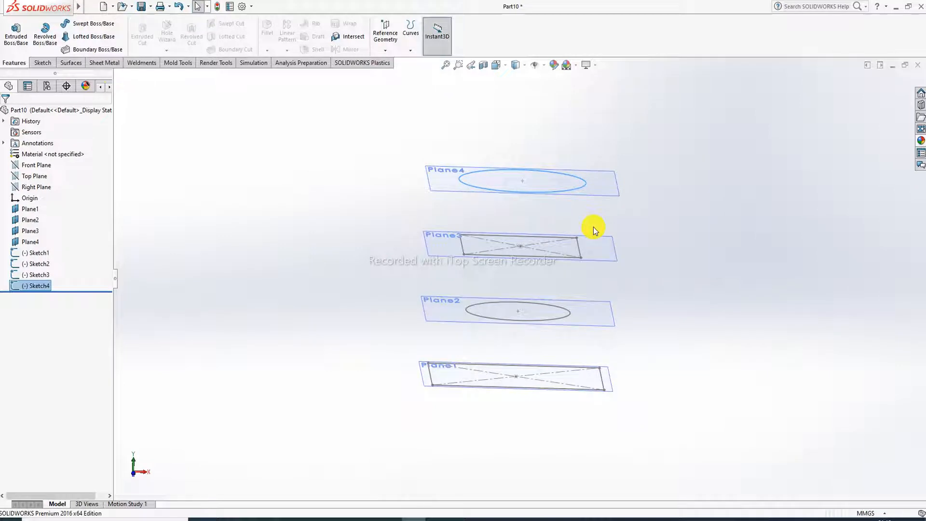
left_click(687, 172)
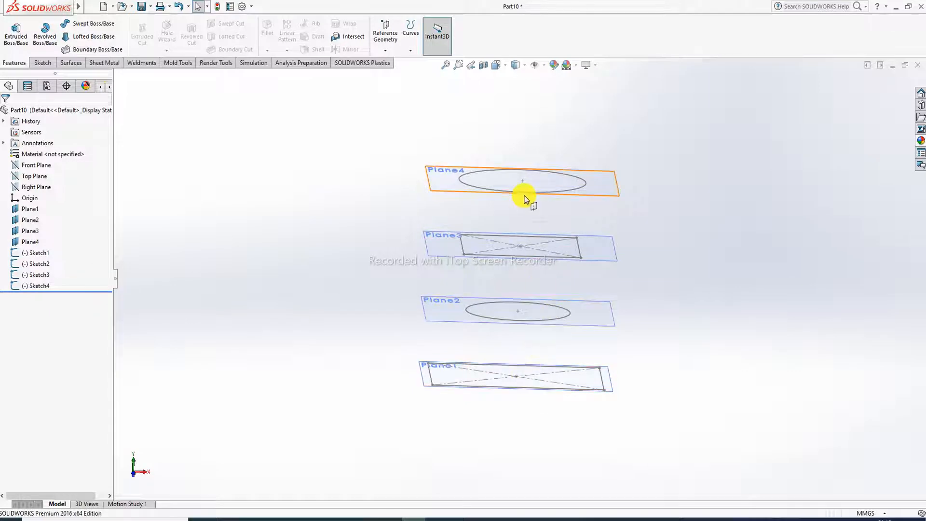
scroll(533, 248, "down", 1)
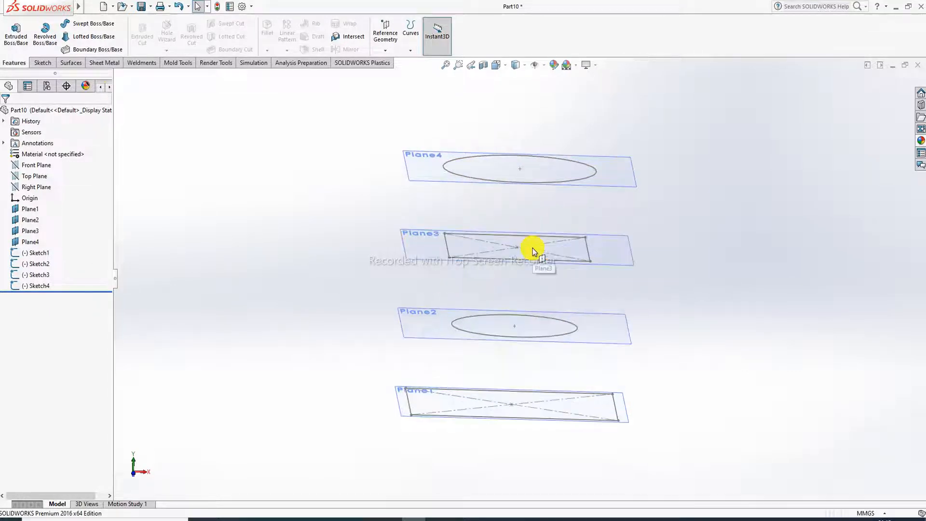
middle_click_drag(546, 199, 527, 208)
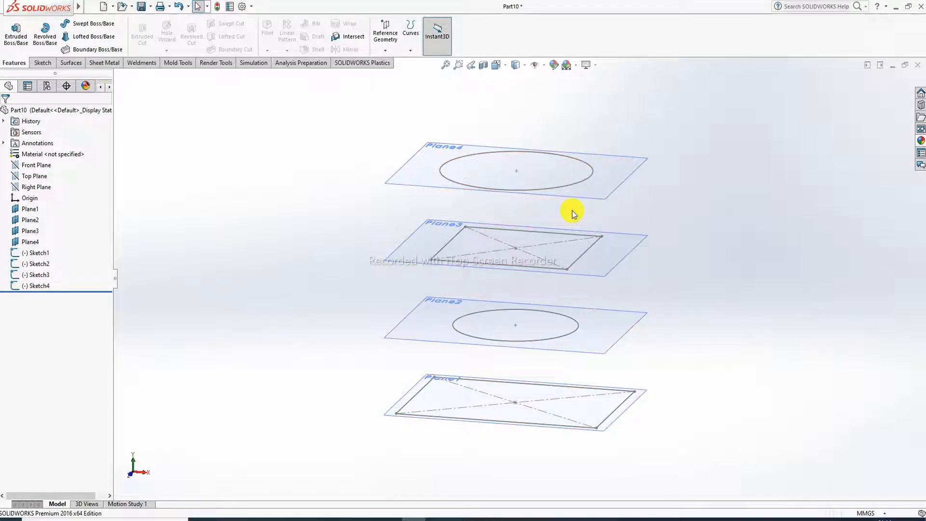
scroll(572, 210, "down", 1)
scroll(572, 210, "up", 1)
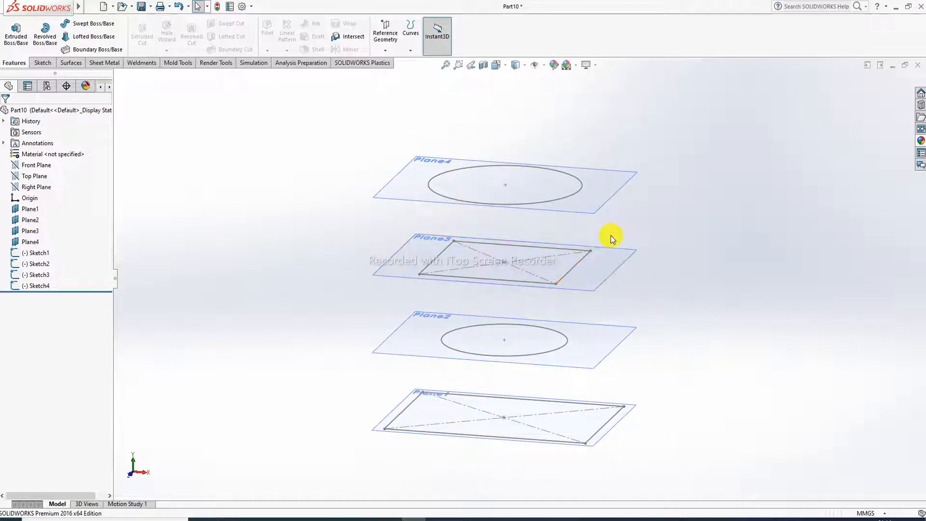
middle_click_drag(525, 218, 537, 236)
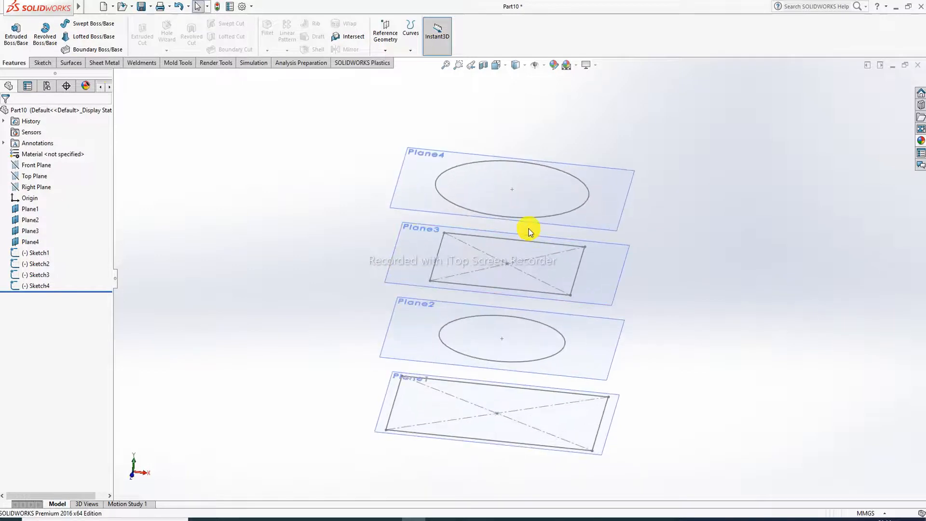
Create a lofted boss through the four profiles in order from the Plane4 circle down to the Plane1 rectangle
left_click(94, 38)
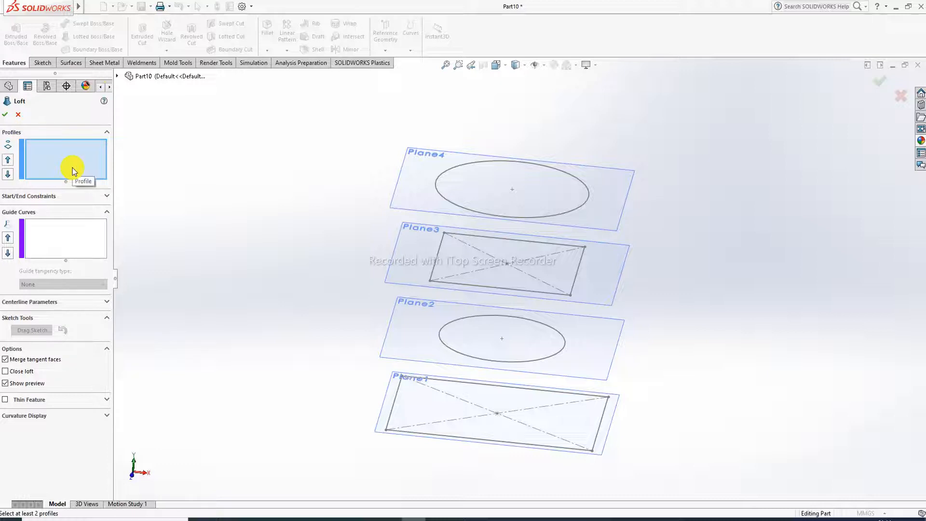
left_click(565, 214)
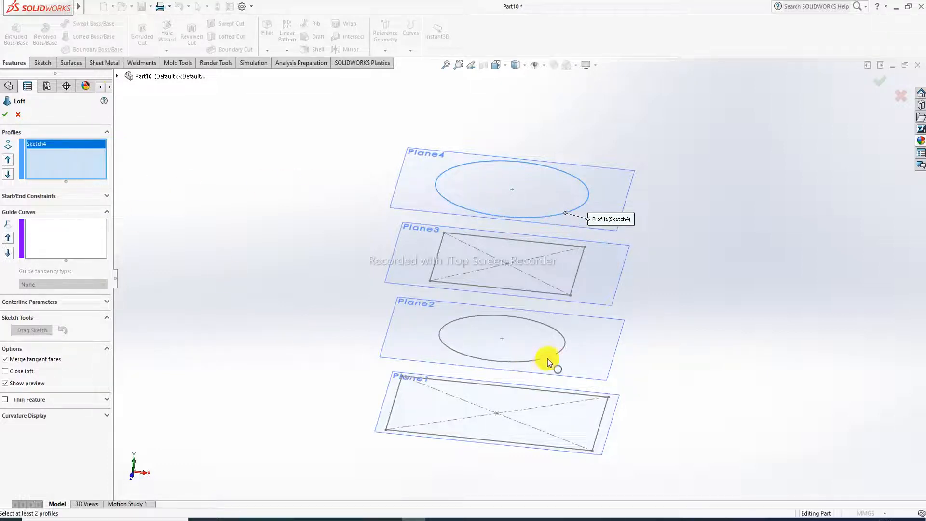
left_click(570, 295)
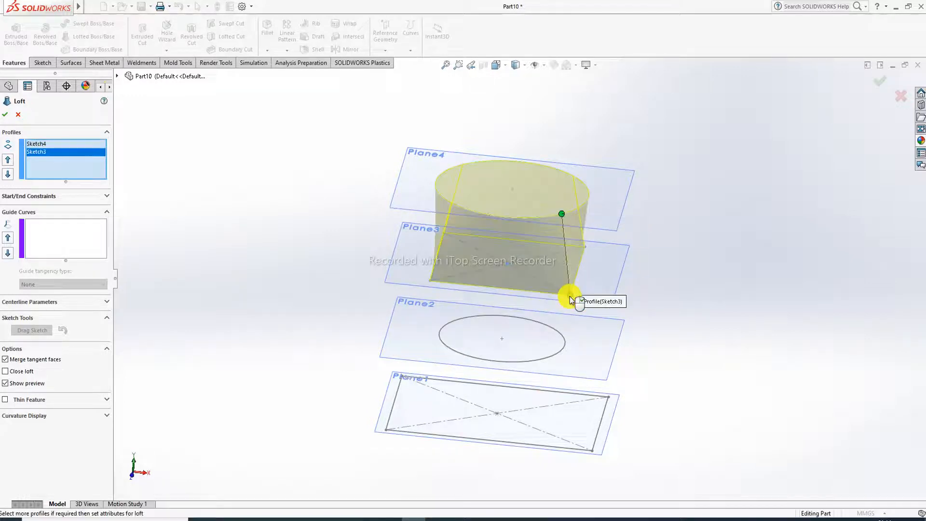
left_click(556, 354)
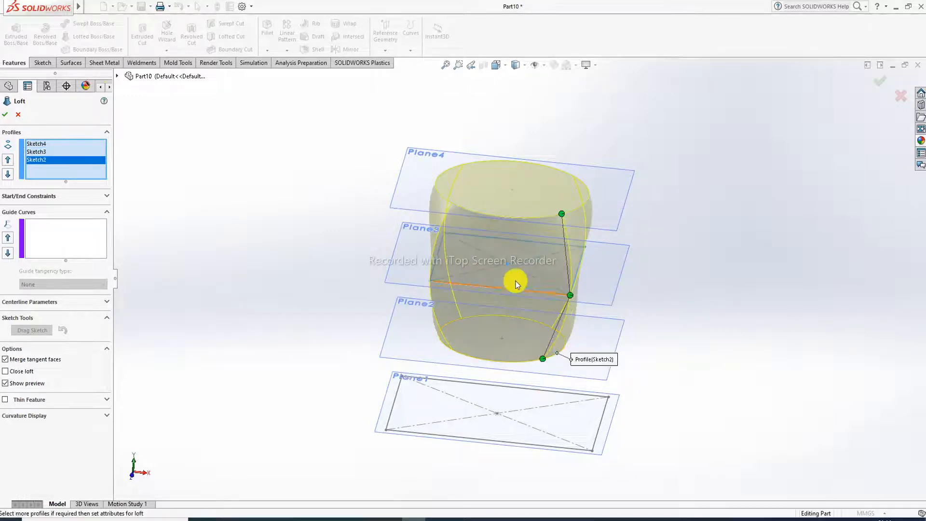
left_click(592, 452)
scroll(540, 264, "down", 3)
scroll(540, 264, "up", 6)
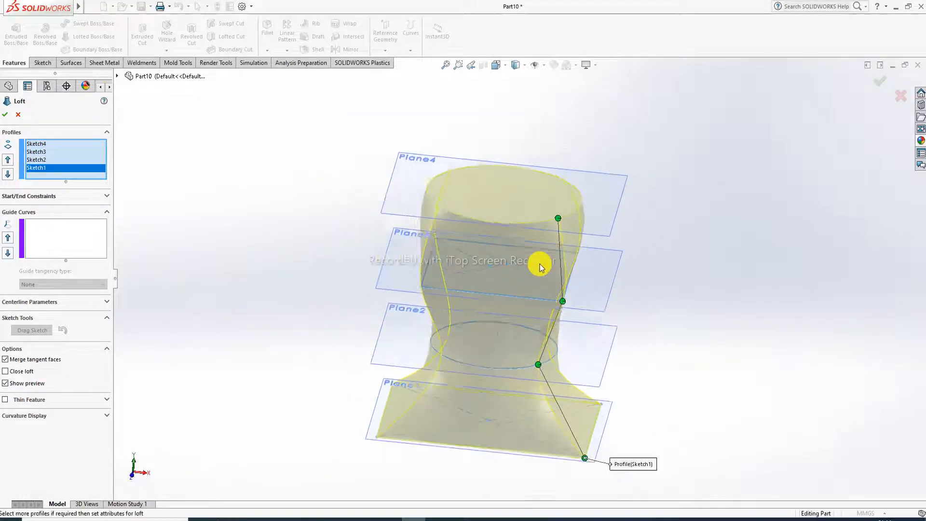
middle_click_drag(544, 307, 482, 261)
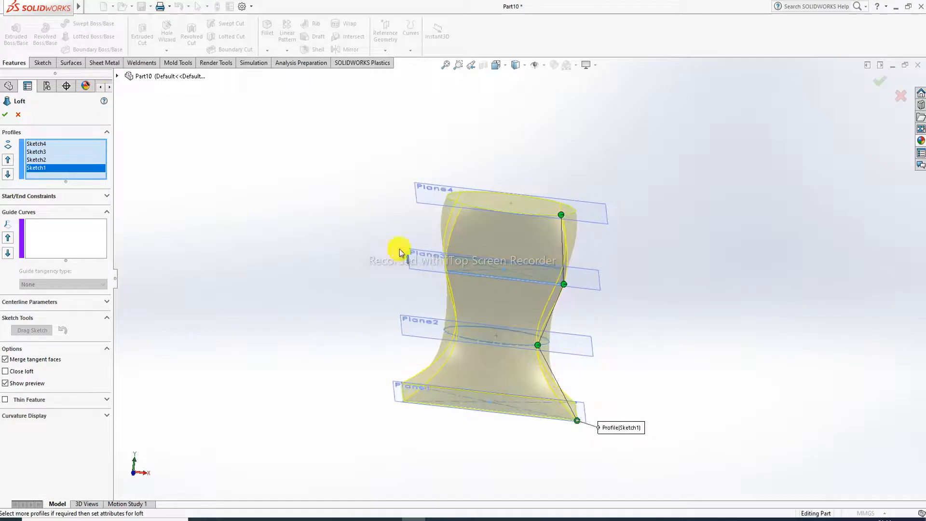
left_click(5, 115)
scroll(504, 285, "down", 3)
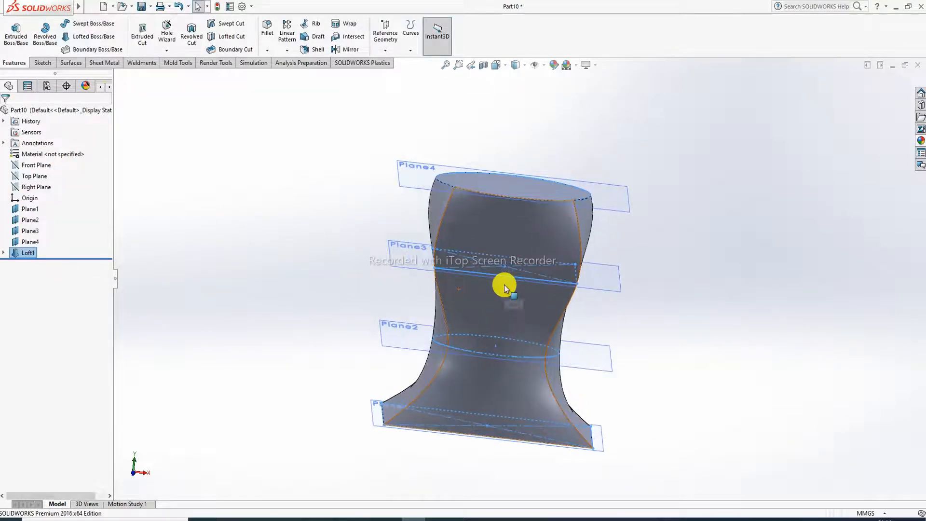
middle_click_drag(563, 306, 497, 320)
scroll(497, 319, "down", 1)
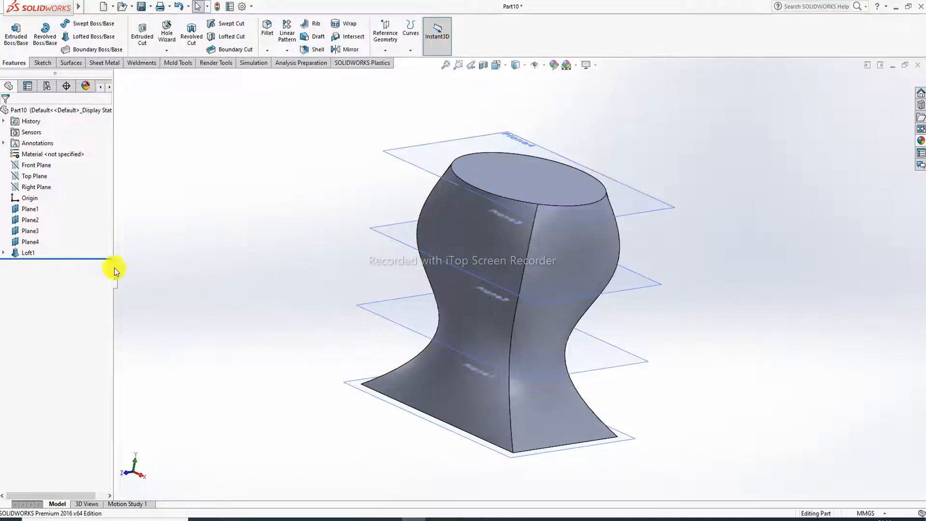
Apply the Plain White scene and turn on the Cartoon view setting, acknowledging its rendering notice
left_click(579, 69)
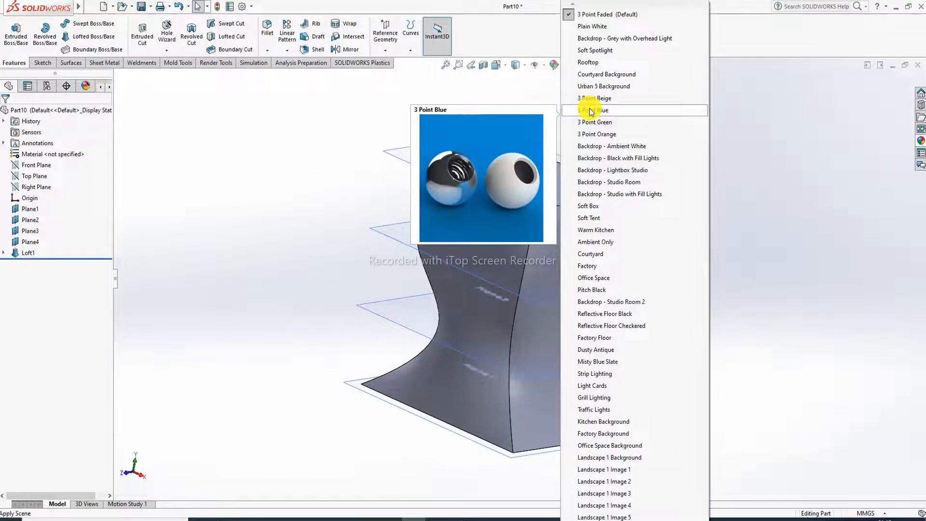
left_click(592, 29)
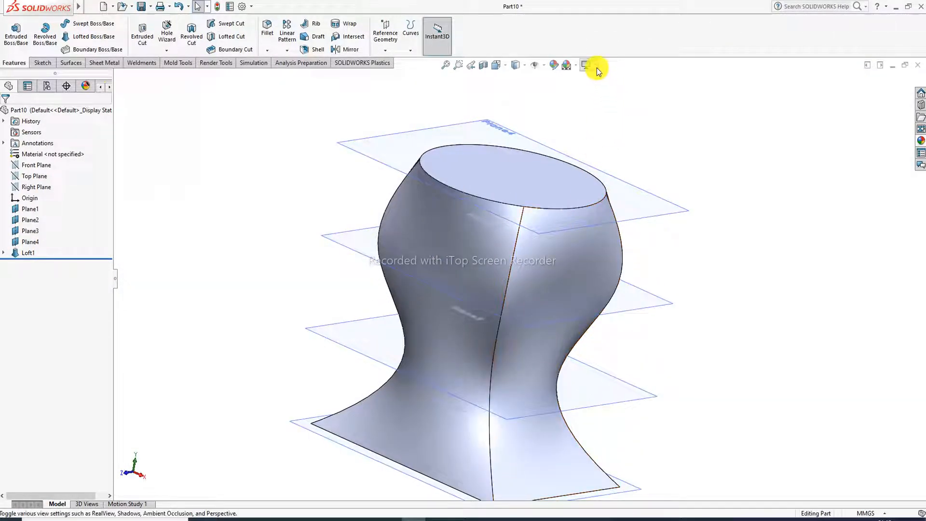
left_click(596, 65)
left_click(612, 114)
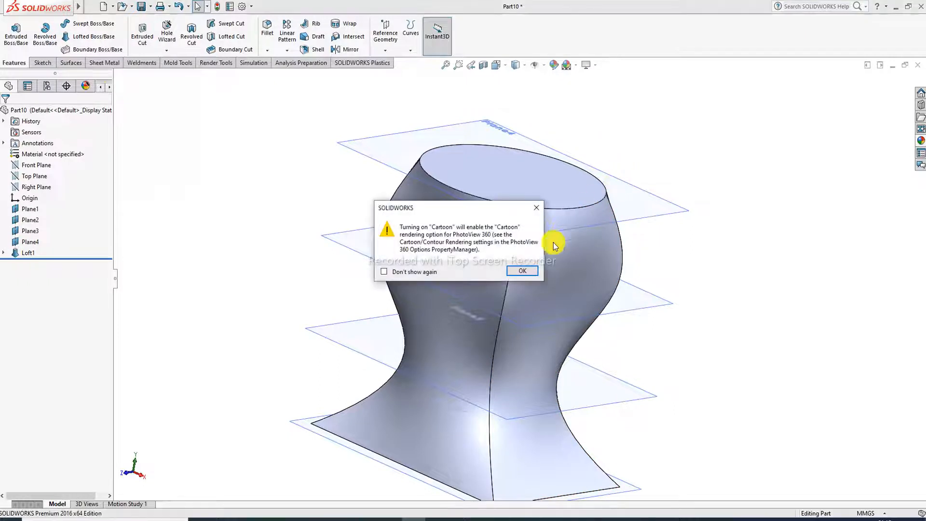
left_click(520, 273)
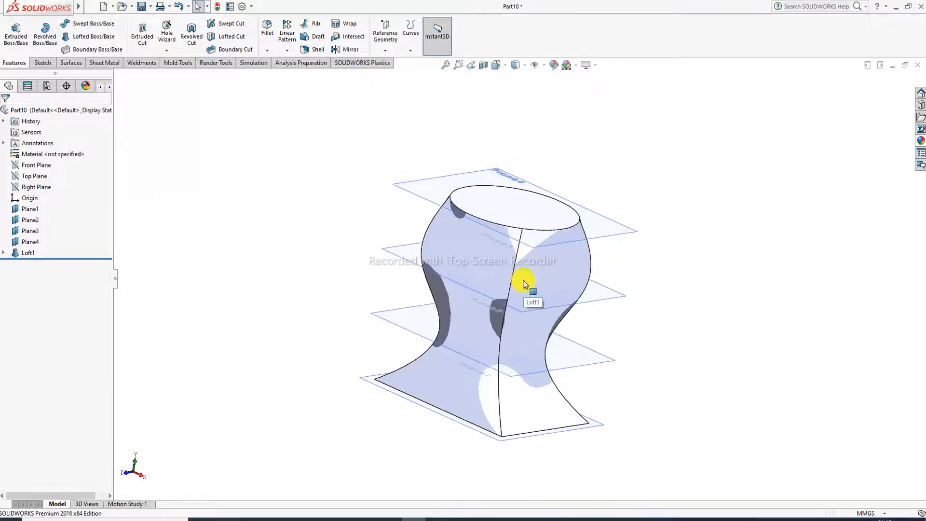
mouse_move(528, 287)
middle_mouse_down()
mouse_move(569, 352)
mouse_move(535, 276)
mouse_move(542, 294)
middle_mouse_up()
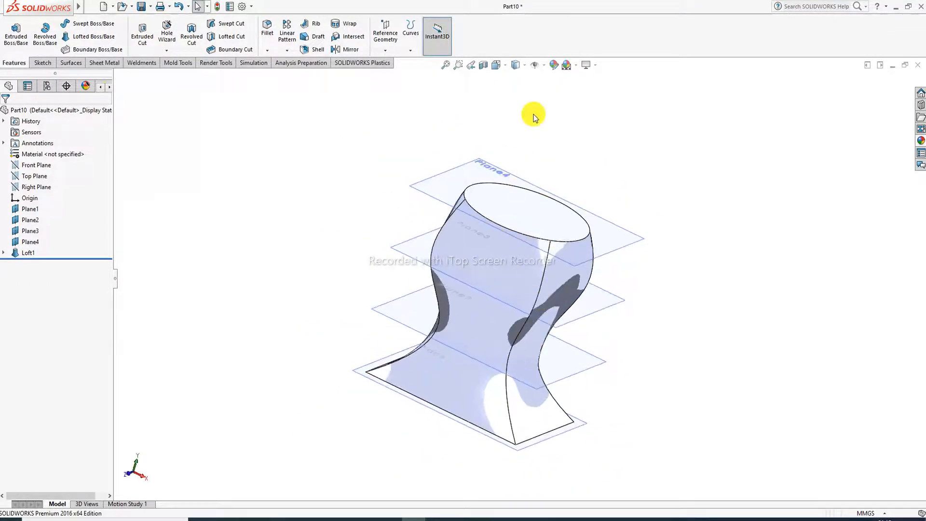
Edit the part's colour, trying pure blue and mixed RGB shades before picking a blue-violet of RGB 90, 15, 255
left_click(554, 64)
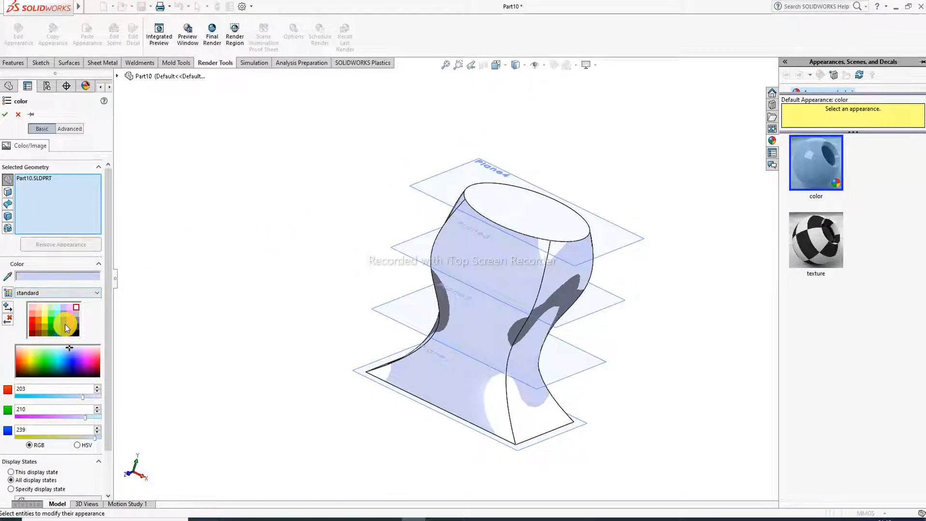
left_click(67, 326)
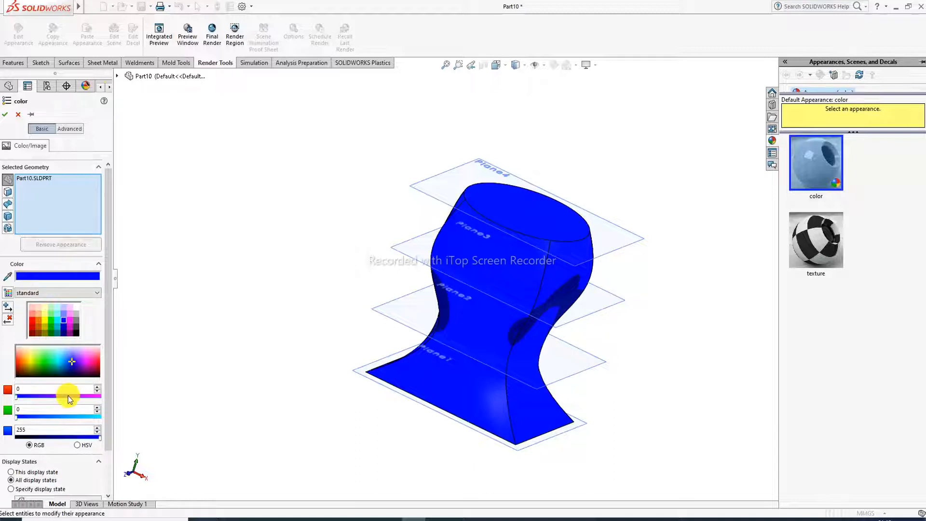
left_click(80, 417)
left_click_drag(79, 418, 47, 419)
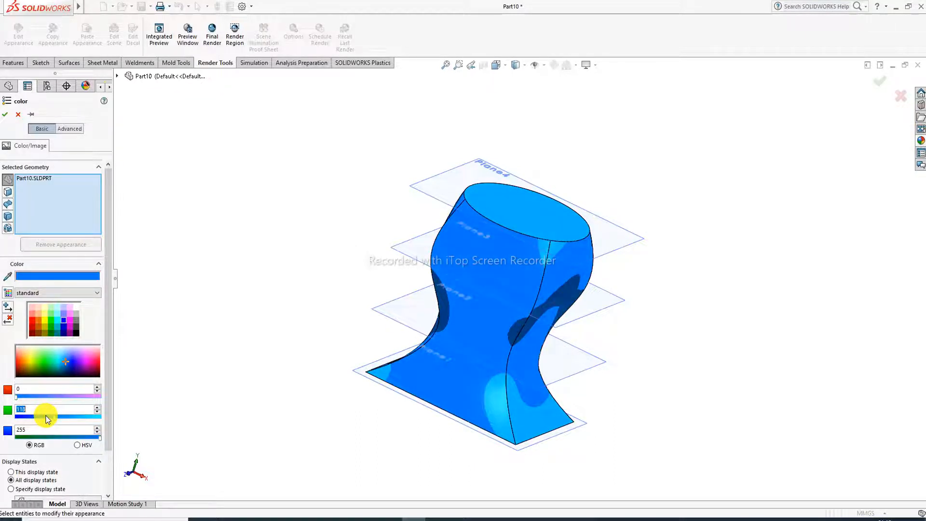
left_click_drag(92, 395, 65, 395)
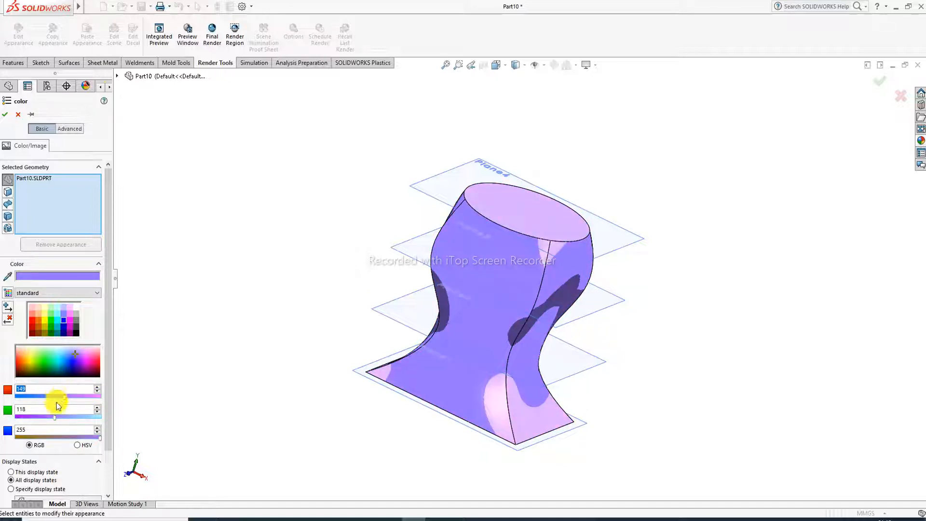
left_click_drag(56, 437, 49, 437)
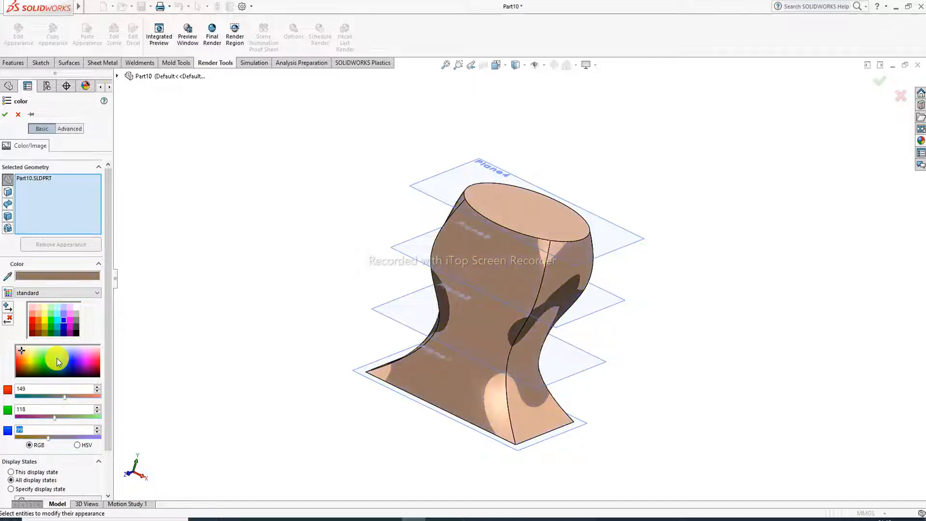
left_click(77, 361)
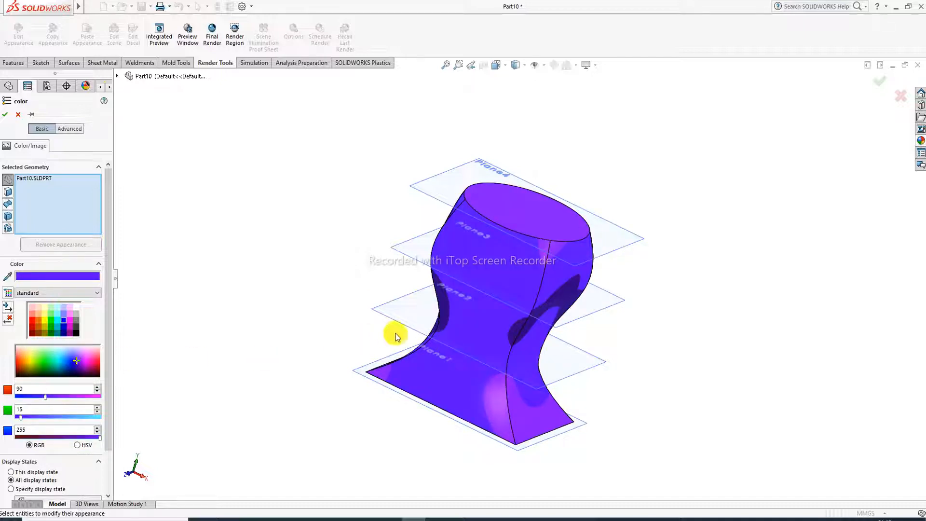
Darken the part's colour by setting blue to 208 and red to 55, and accept the appearance
scroll(448, 338, "down", 5)
middle_click_drag(498, 328, 469, 303)
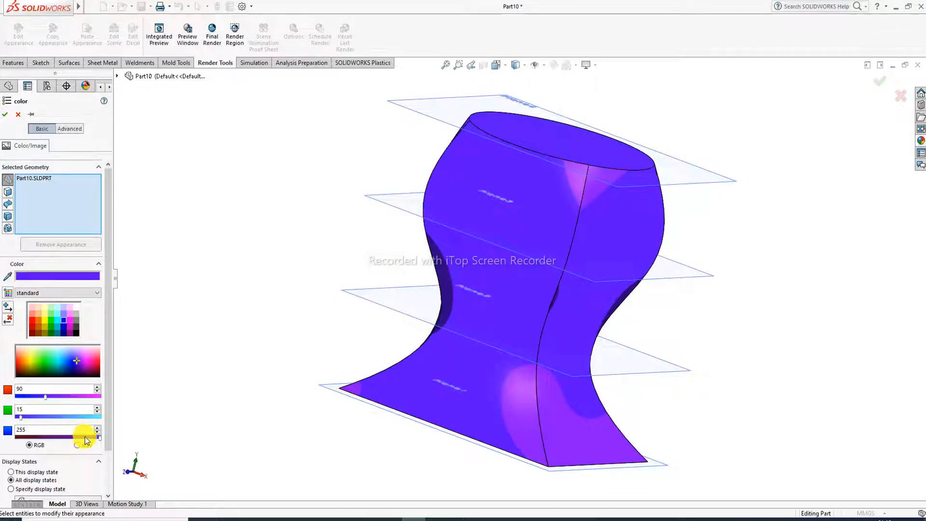
left_click_drag(85, 440, 85, 438)
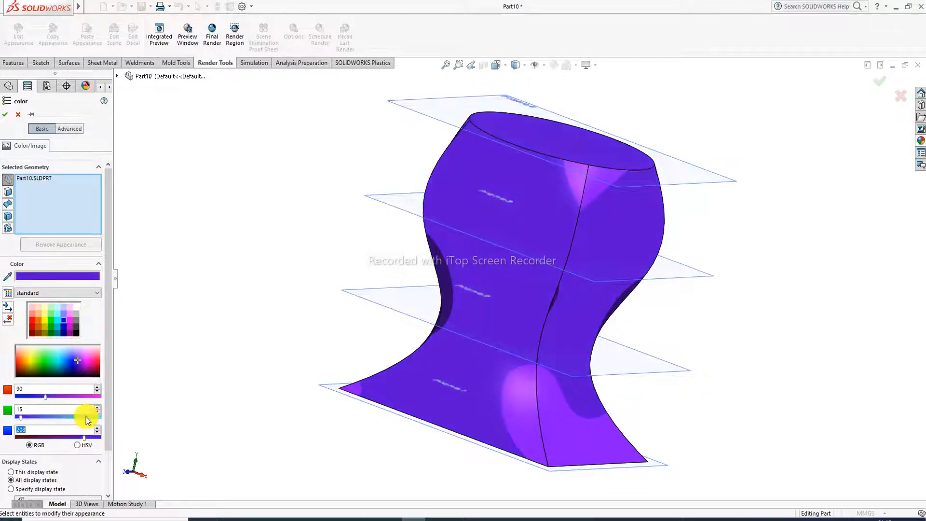
left_click_drag(45, 396, 34, 396)
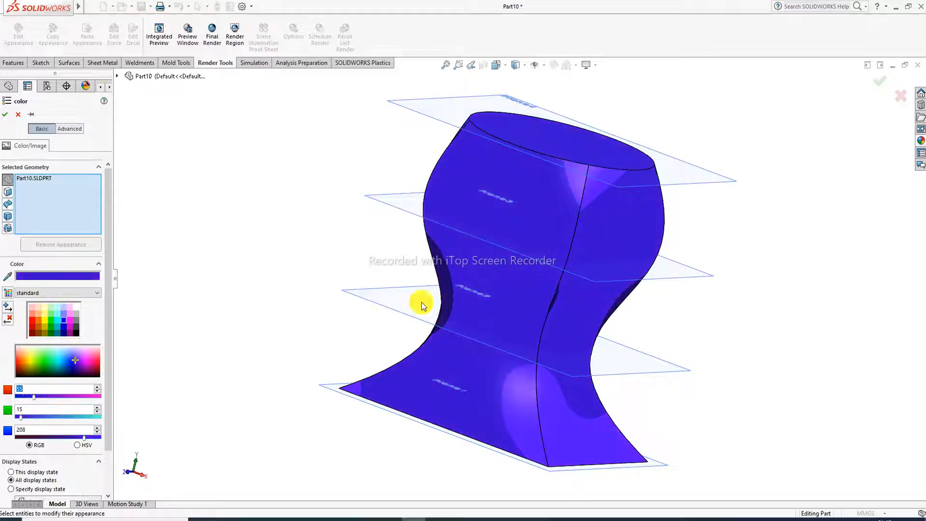
middle_click_drag(493, 220, 496, 261)
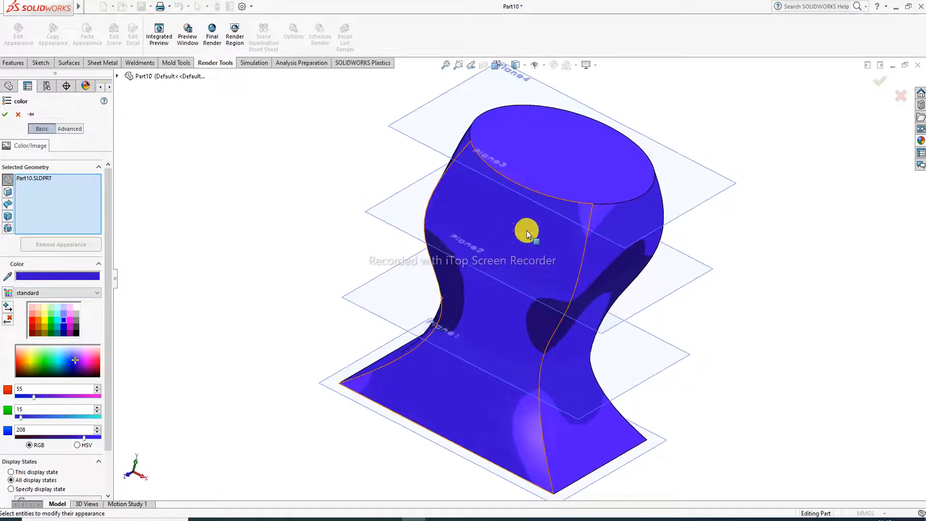
key("f")
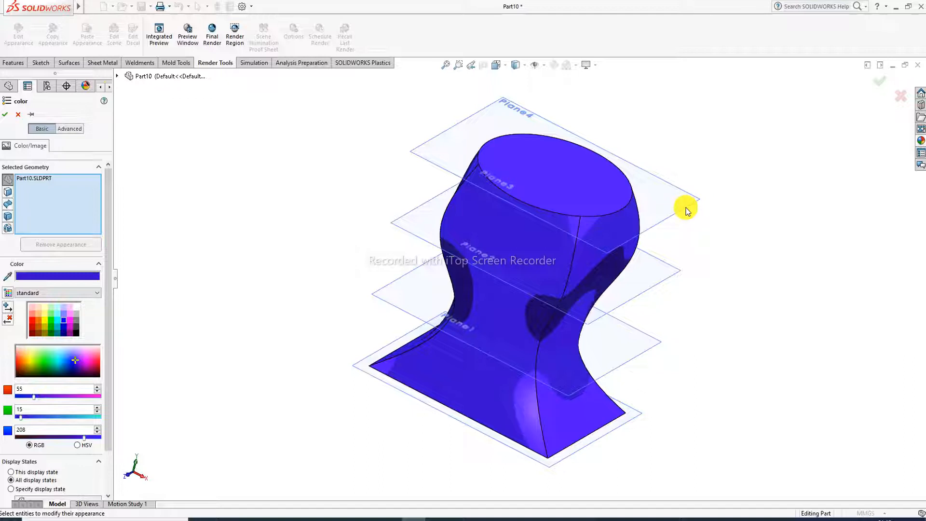
left_click(5, 115)
Hide the four offset reference planes, from Plane4 down to Plane1
left_click(668, 215)
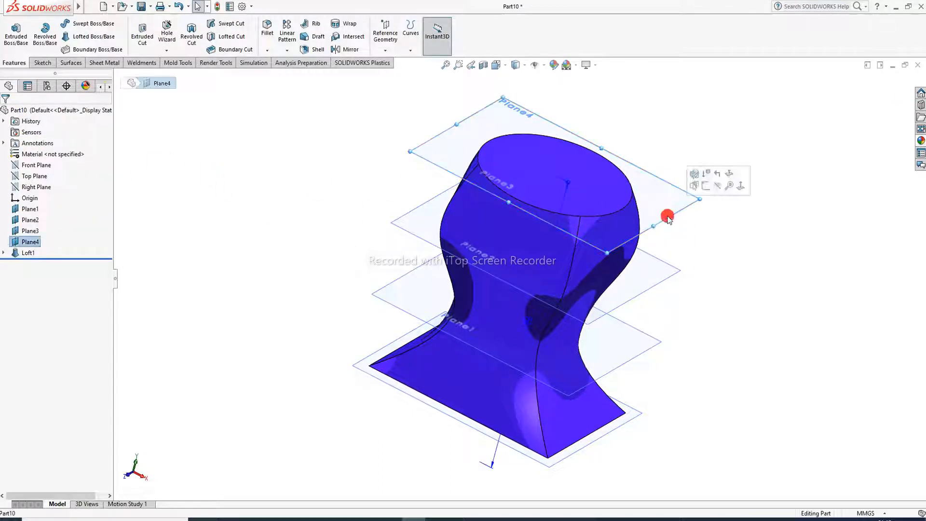
left_click(717, 187)
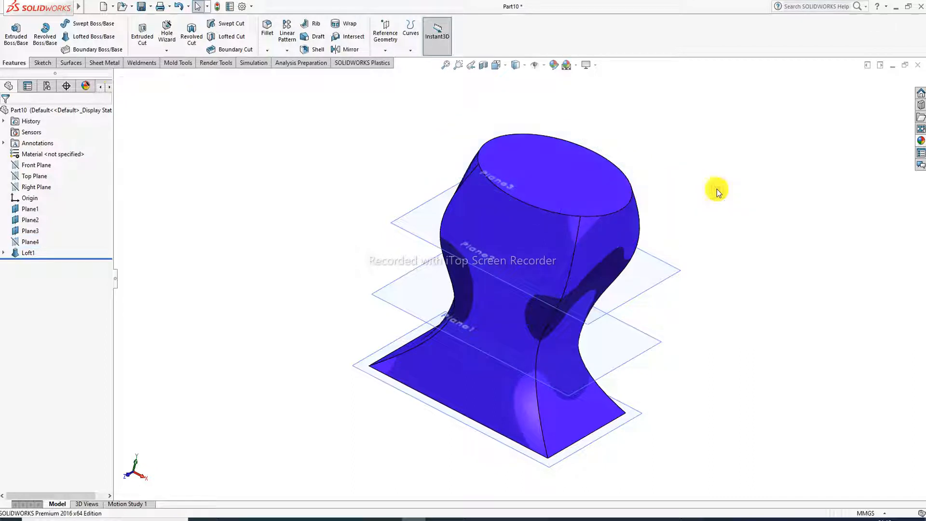
left_click(658, 285)
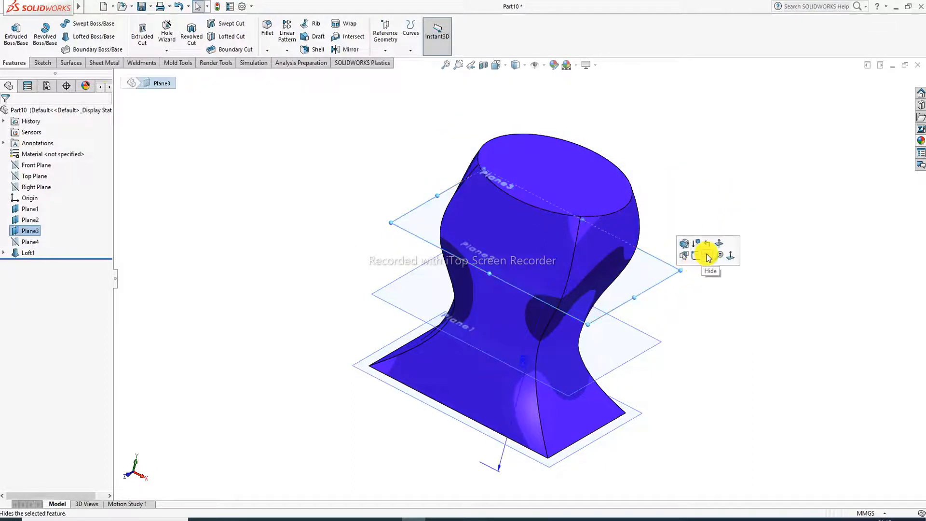
left_click(707, 253)
left_click(648, 354)
left_click(703, 320)
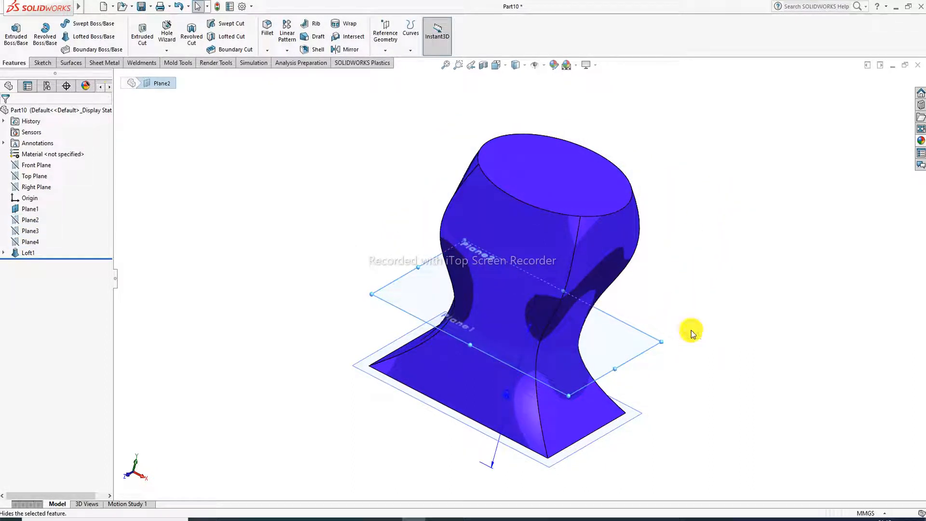
left_click(636, 415)
left_click(690, 386)
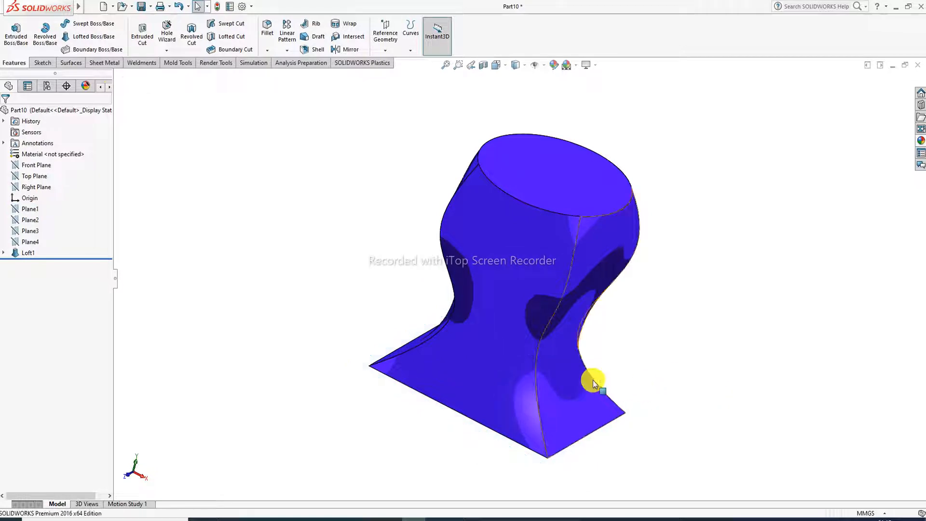
Examine the coloured loft's side faces, edges and circular top from several angles
middle_click_drag(602, 228, 527, 227)
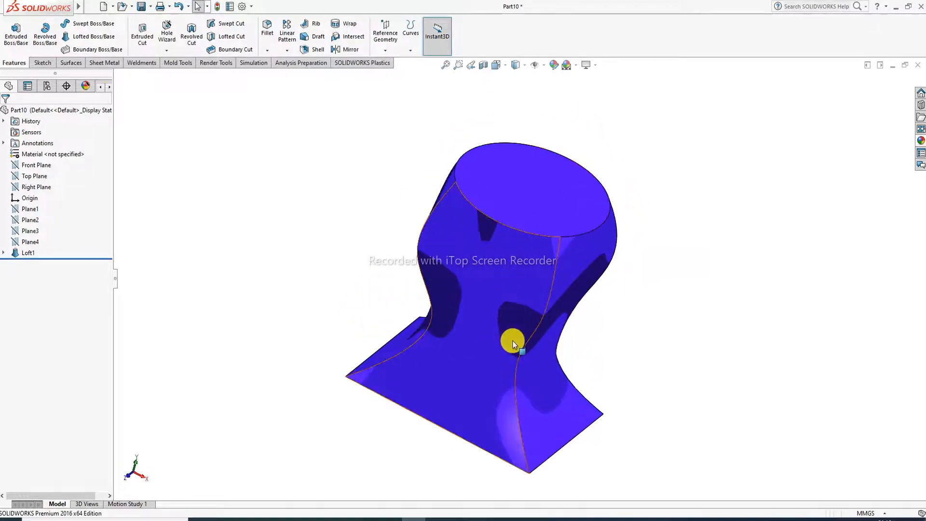
scroll(513, 339, "down", 2)
scroll(556, 247, "up", 1)
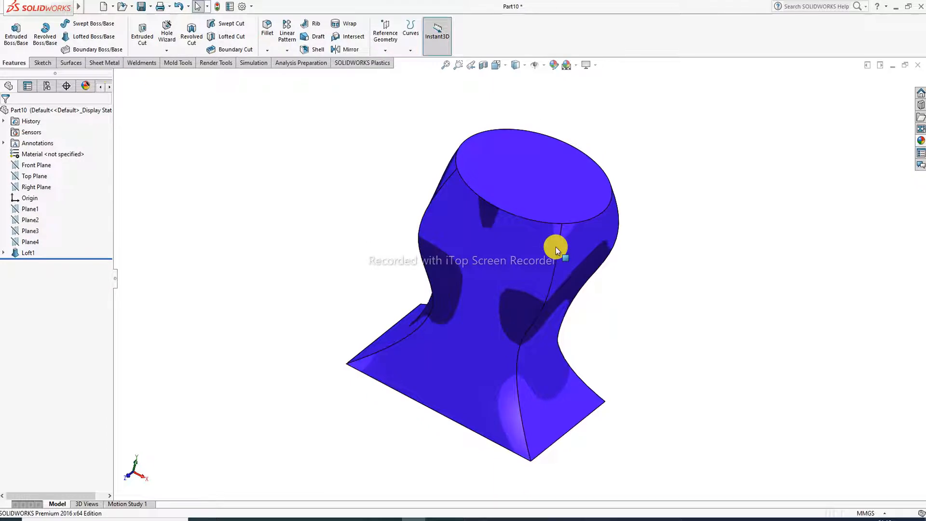
scroll(556, 247, "down", 1)
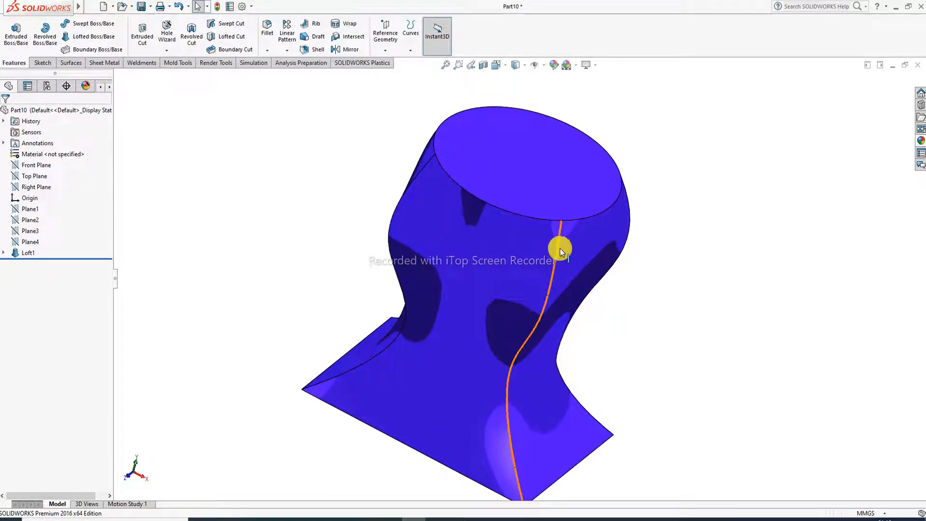
middle_click_drag(556, 247, 570, 249)
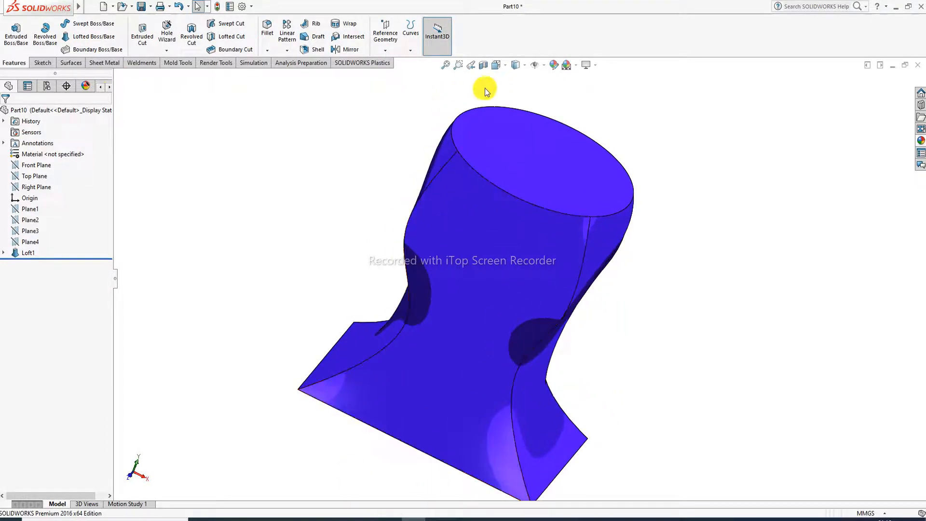
left_click(504, 68)
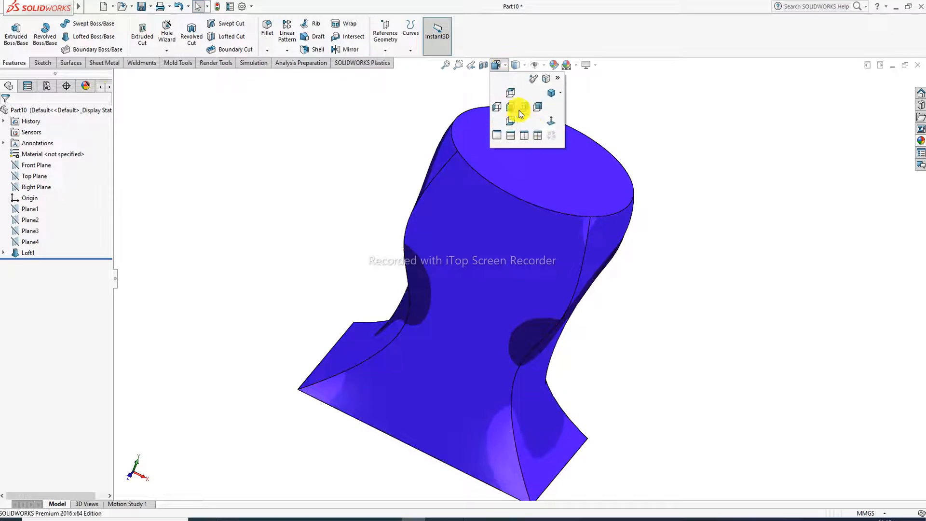
left_click(551, 127)
middle_click_drag(544, 162, 558, 247)
scroll(546, 186, "up", 1)
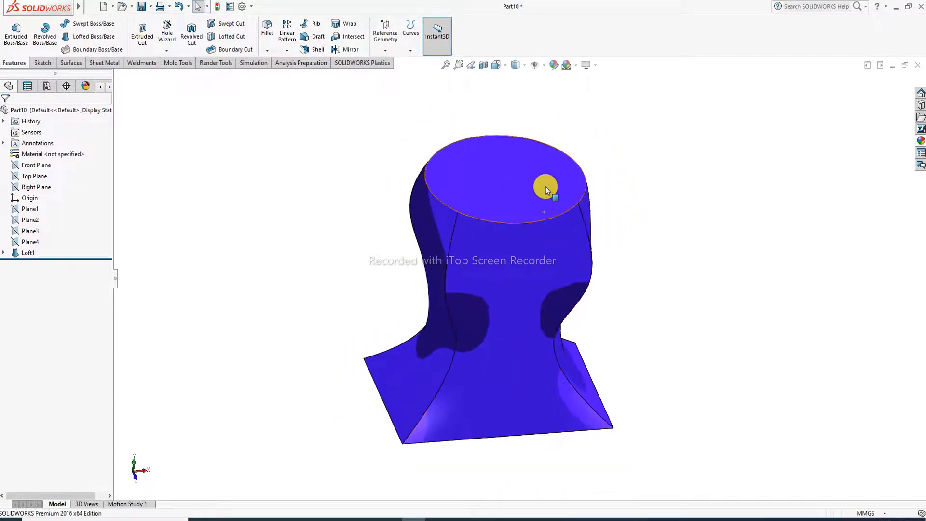
middle_click_drag(546, 187, 526, 162)
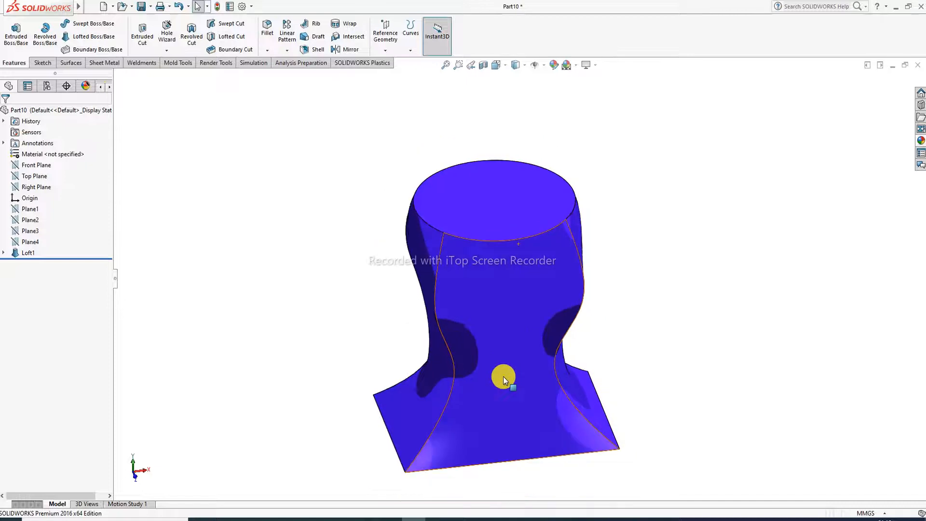
scroll(503, 377, "down", 2)
mouse_move(632, 236)
middle_mouse_down()
mouse_move(620, 246)
mouse_move(676, 207)
mouse_move(621, 232)
middle_mouse_up()
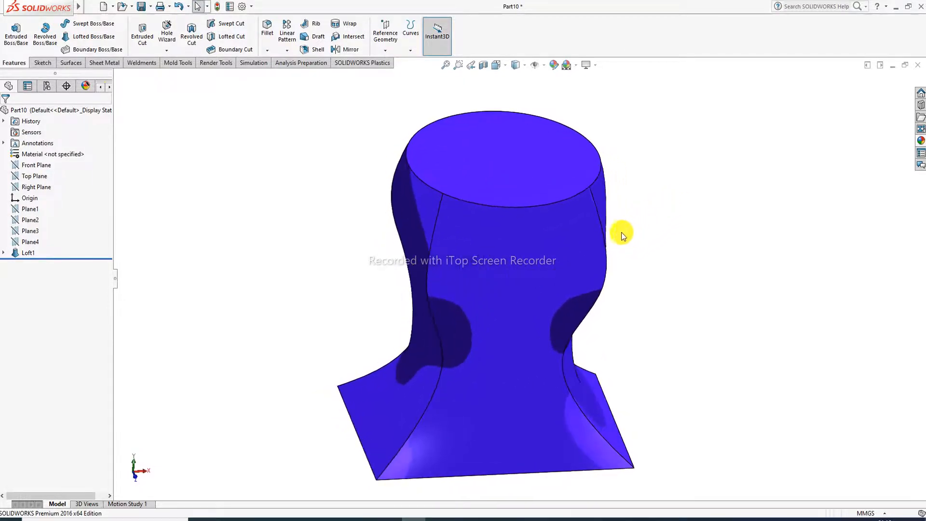
Turn off the Cartoon view setting and check the loft's smooth shading
left_click(596, 65)
left_click(609, 114)
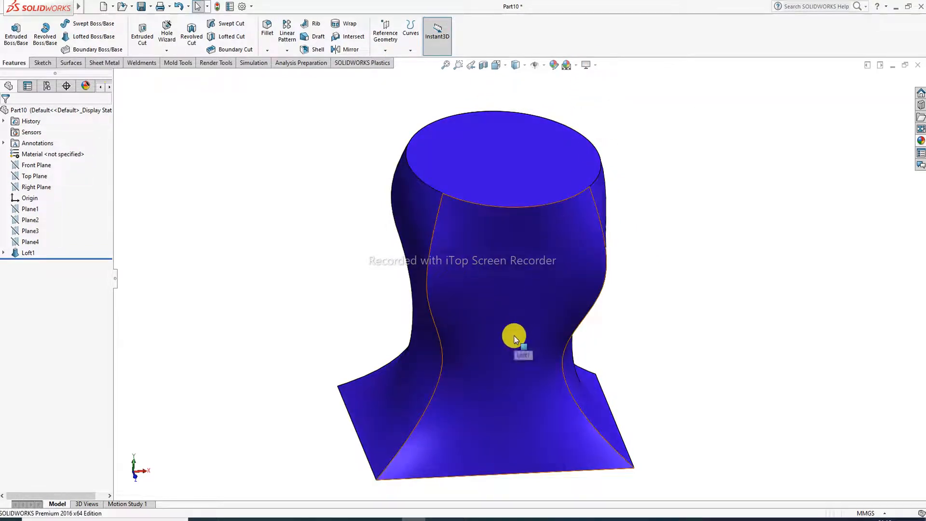
mouse_move(544, 293)
middle_mouse_down()
mouse_move(525, 225)
mouse_move(534, 293)
middle_mouse_up()
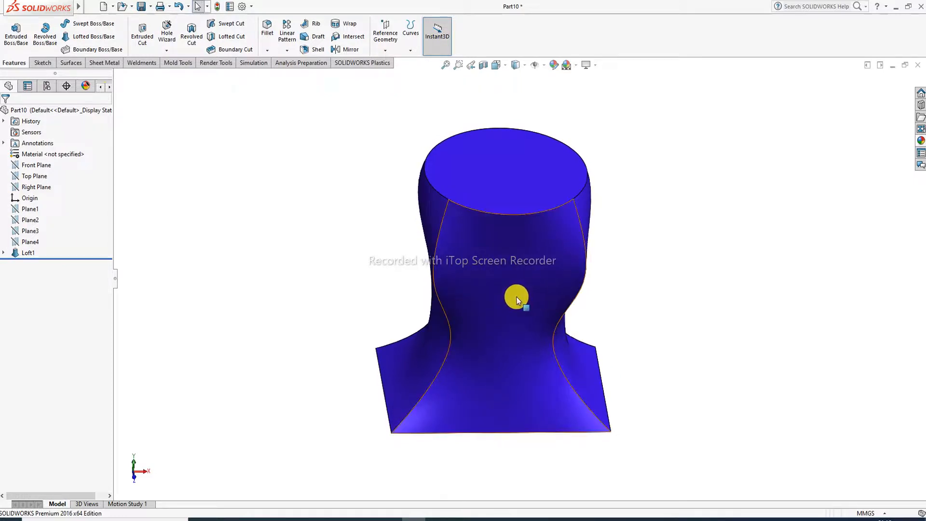
scroll(517, 297, "down", 2)
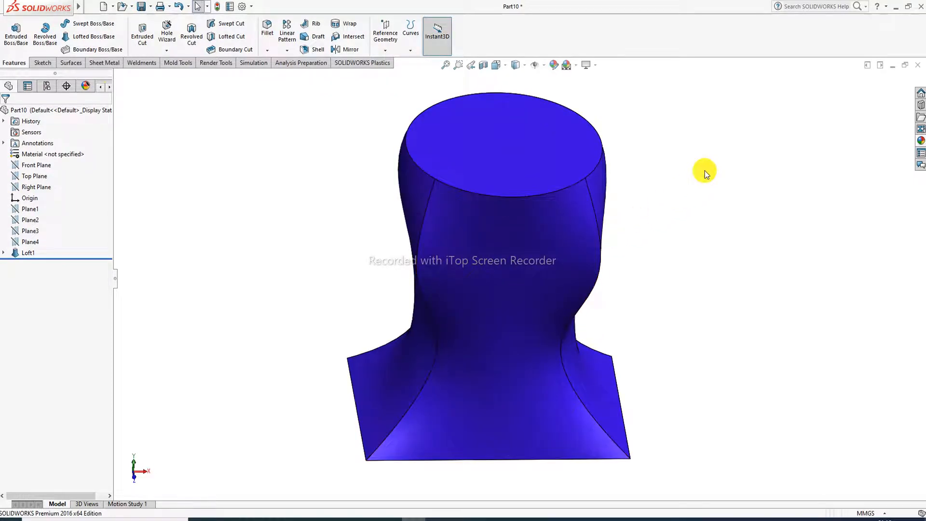